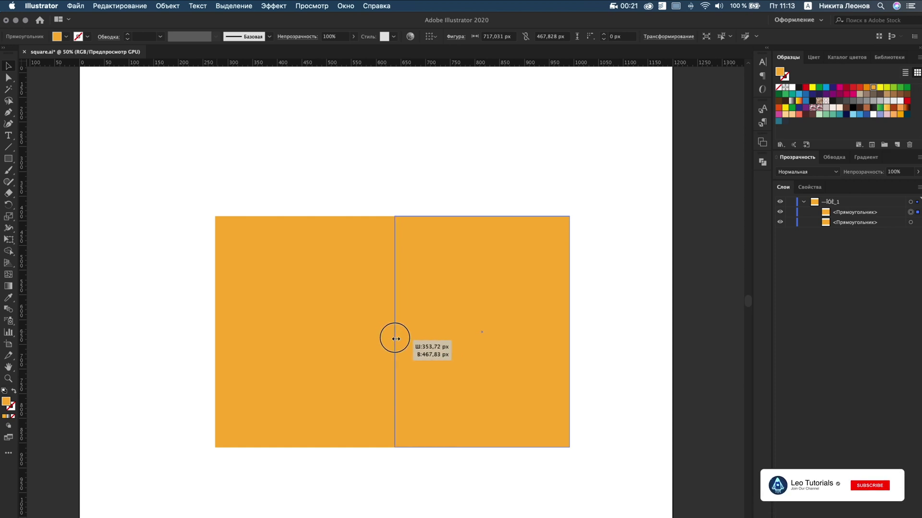
- Narrow the front orange rectangle so it covers only the right half of the box, about 358.5 px wide
{"action": "left_click", "coordinate": [382, 323]}
{"action": "left_click", "coordinate": [401, 335]}
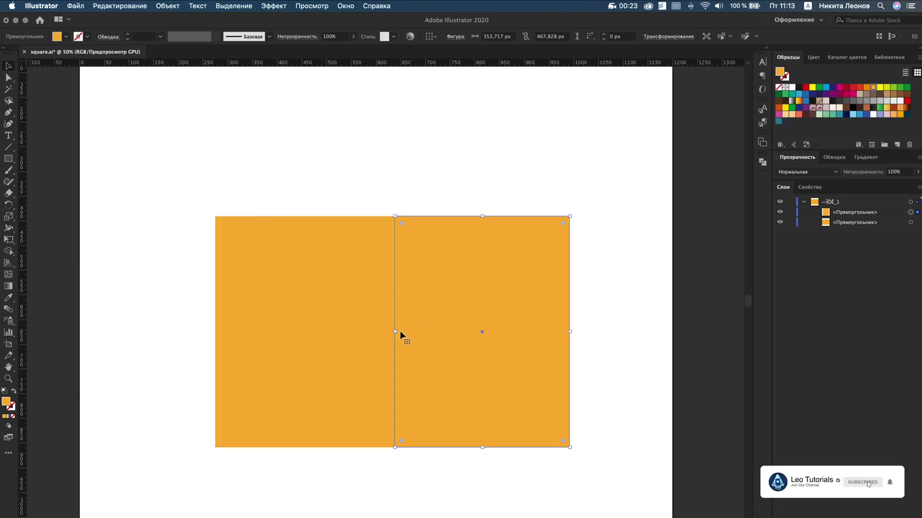
{"action": "left_click_drag", "start_coordinate": [396, 331], "coordinate": [392, 331]}
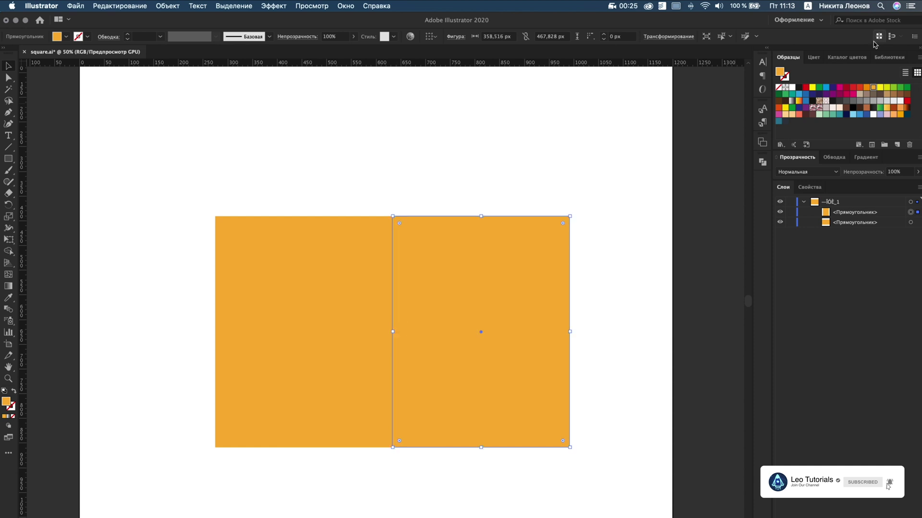
- Fill the right-half rectangle with a slightly darker orange and deselect it
{"action": "double_click", "coordinate": [780, 72]}
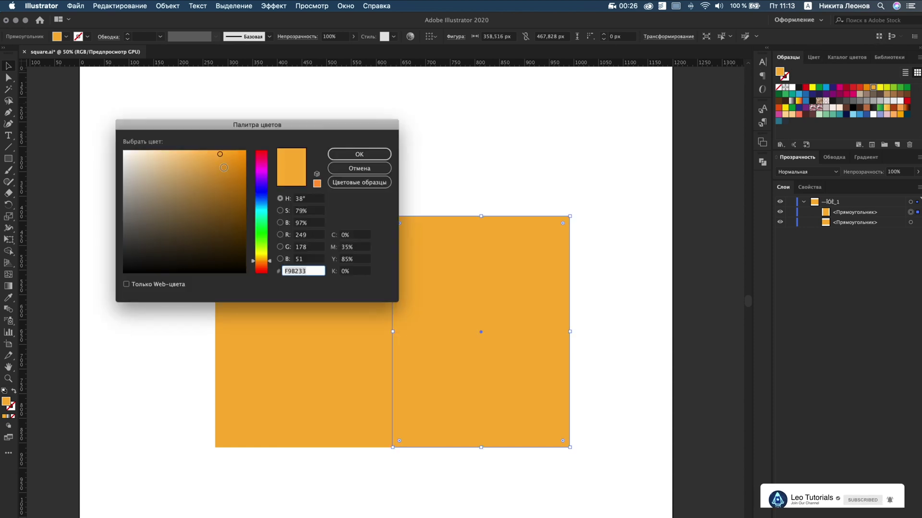
{"action": "left_click", "coordinate": [350, 153]}
{"action": "left_click", "coordinate": [360, 162]}
{"action": "scroll", "coordinate": [359, 162], "scroll_direction": "right", "scroll_amount": 3}
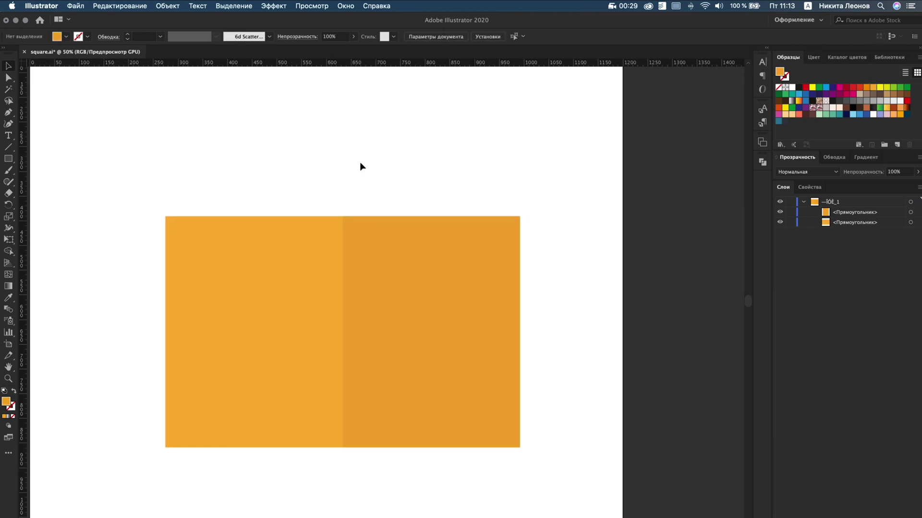
- Duplicate the large orange rectangle in place, directly in front of the original
{"action": "scroll", "coordinate": [189, 189], "scroll_direction": "up", "scroll_amount": 1}
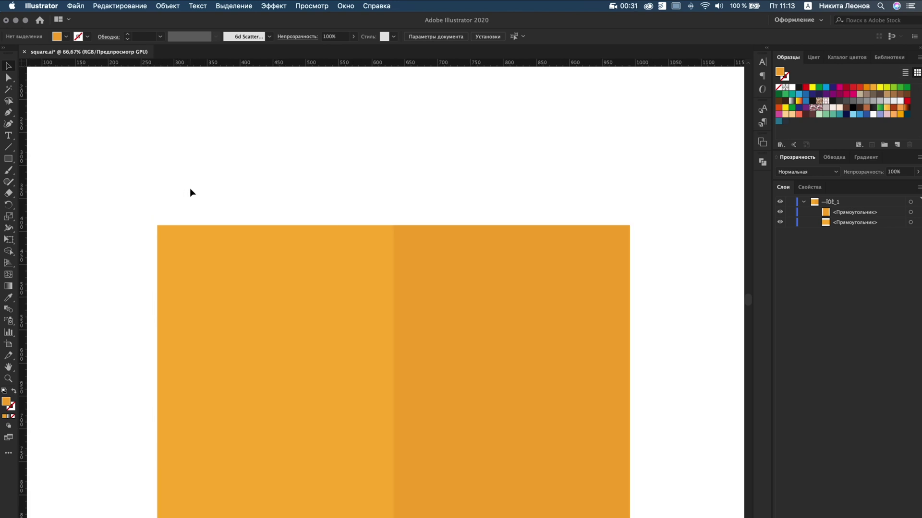
{"action": "left_click", "coordinate": [227, 252]}
{"action": "key", "text": "super+c"}
{"action": "key", "text": "super+f"}
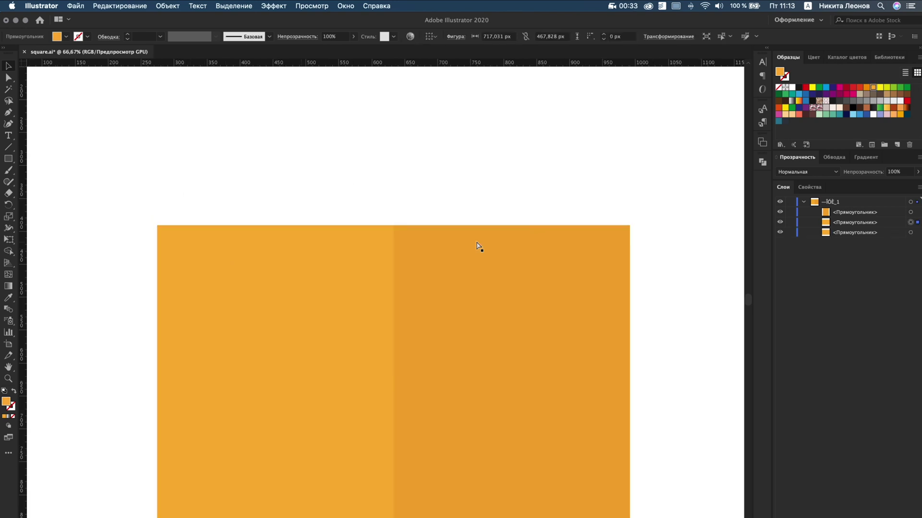
- Extend the rearmost rectangle upward to about 518 px high and fill it with the dark brown swatch
{"action": "left_click", "coordinate": [858, 224]}
{"action": "left_click", "coordinate": [499, 227]}
{"action": "left_click_drag", "start_coordinate": [392, 225], "coordinate": [404, 193]}
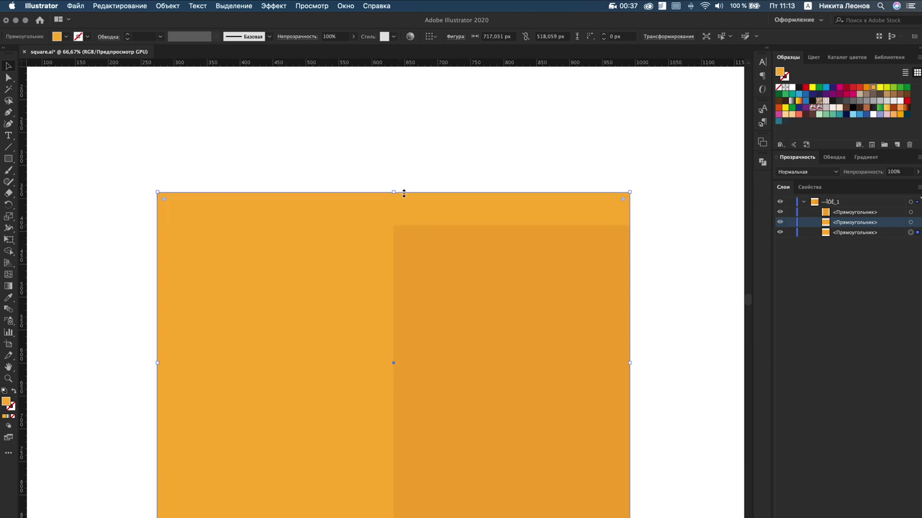
{"action": "left_click", "coordinate": [806, 115]}
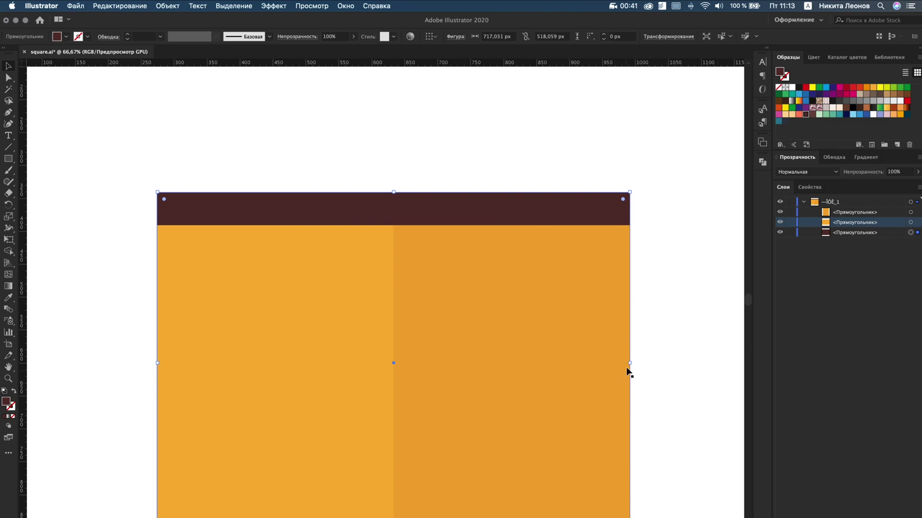
- Narrow the brown rectangle symmetrically to about 577 px wide, keep it about 518 px high, and deselect it
{"action": "left_click_drag", "start_coordinate": [630, 364], "coordinate": [590, 362]}
{"action": "left_click_drag", "start_coordinate": [395, 193], "coordinate": [394, 186]}
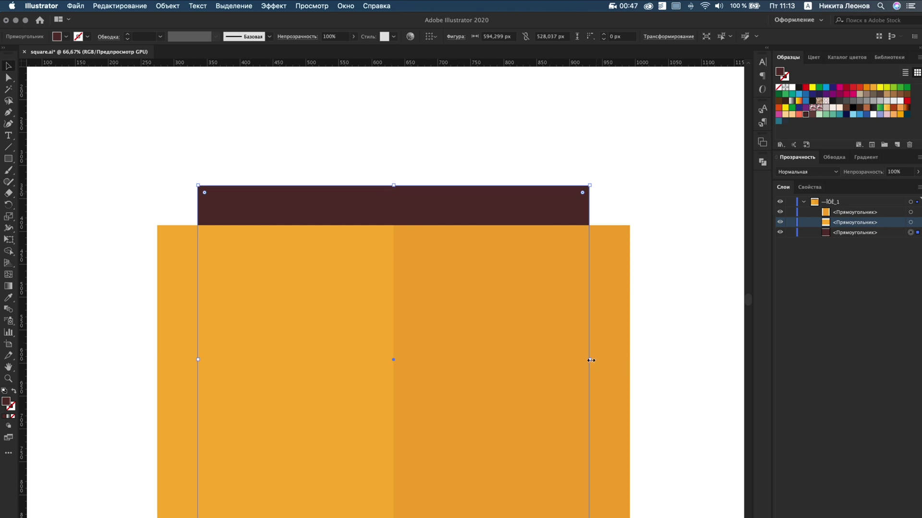
{"action": "left_click_drag", "start_coordinate": [394, 187], "coordinate": [393, 193]}
{"action": "left_click_drag", "start_coordinate": [590, 364], "coordinate": [583, 363]}
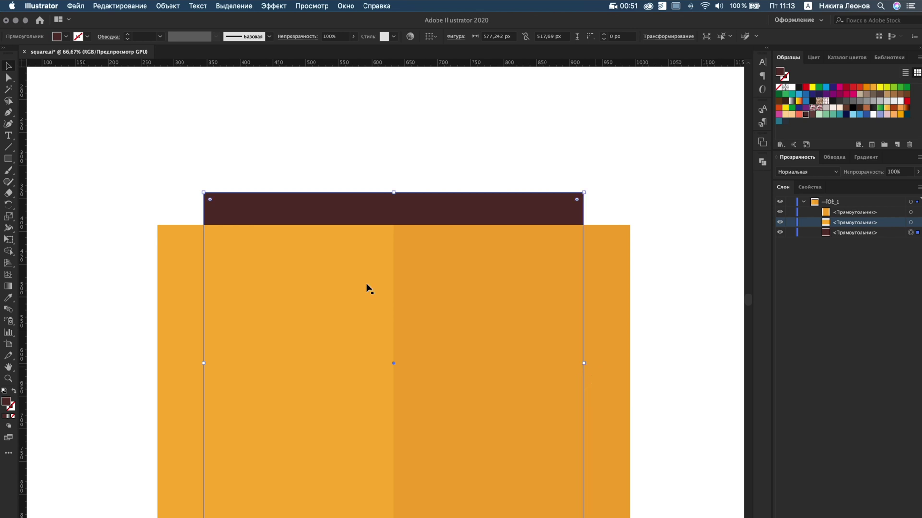
{"action": "left_click", "coordinate": [207, 159]}
- Draw a rectangle about 111 × 30 px on the box's upper-left corner and fill it with the light orange swatch
{"action": "scroll", "coordinate": [154, 188], "scroll_direction": "up", "scroll_amount": 2}
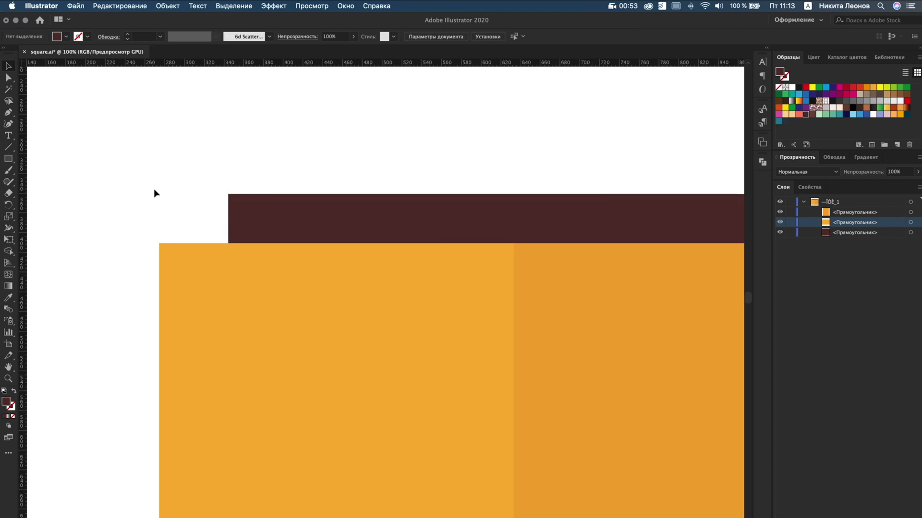
{"action": "left_click", "coordinate": [10, 162]}
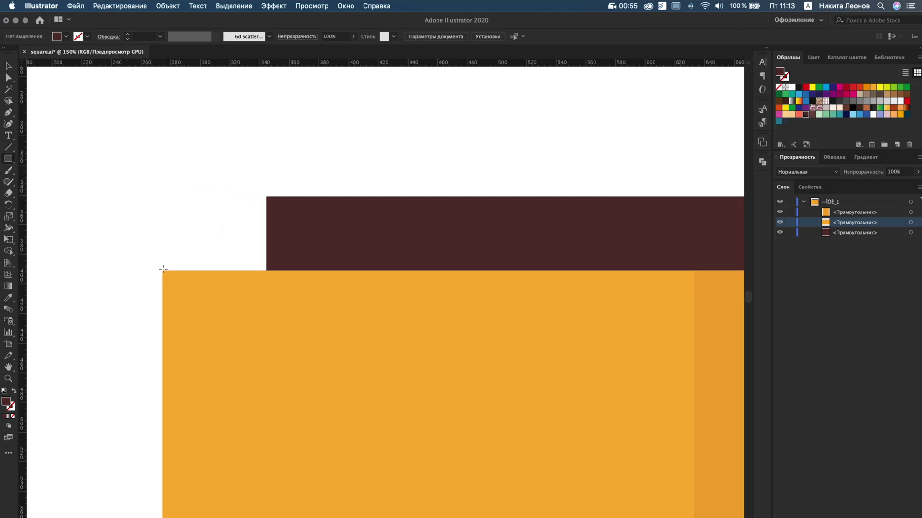
{"action": "left_click_drag", "start_coordinate": [162, 270], "coordinate": [327, 225]}
{"action": "left_click", "coordinate": [873, 87]}
{"action": "key", "text": "v"}
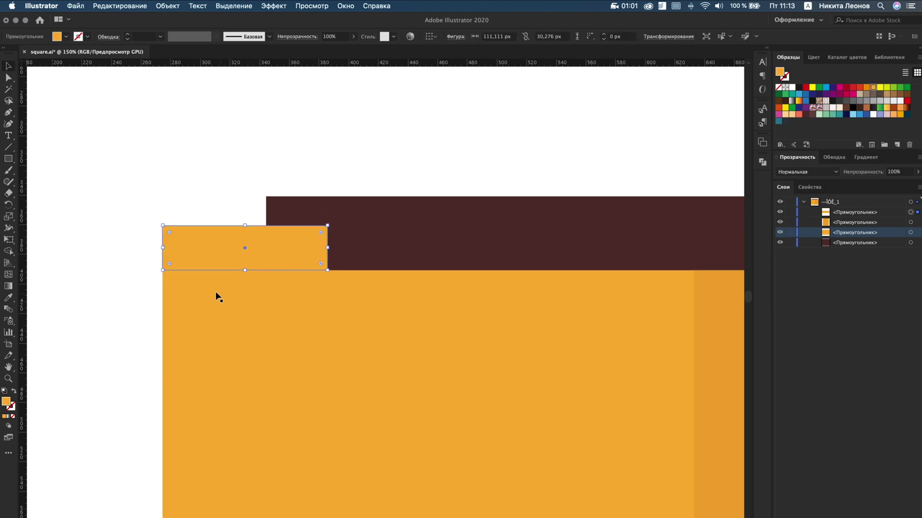
- Delete the upper-left anchor point of the small orange rectangle to turn it into a triangular flap
{"action": "scroll", "coordinate": [164, 270], "scroll_direction": "up", "scroll_amount": 7}
{"action": "left_click", "coordinate": [150, 288]}
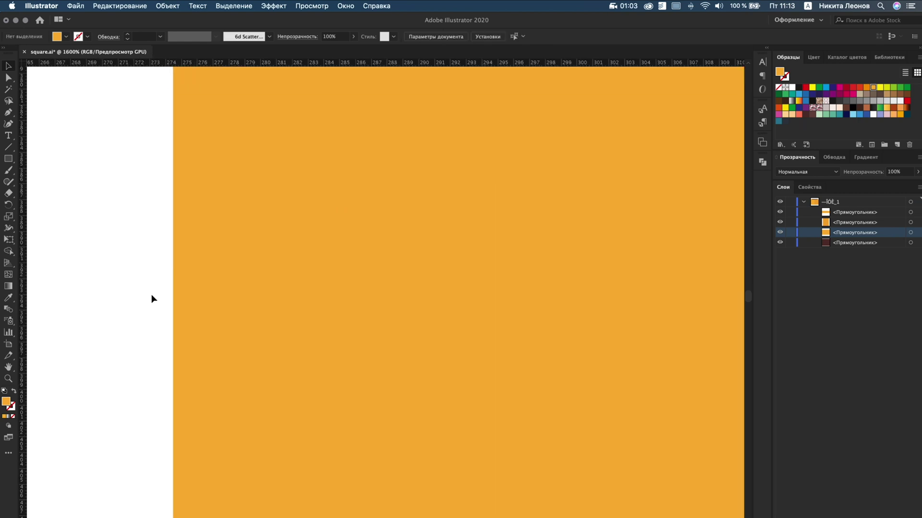
{"action": "left_click", "coordinate": [232, 206]}
{"action": "scroll", "coordinate": [214, 233], "scroll_direction": "down", "scroll_amount": 6}
{"action": "scroll", "coordinate": [214, 229], "scroll_direction": "left", "scroll_amount": 3}
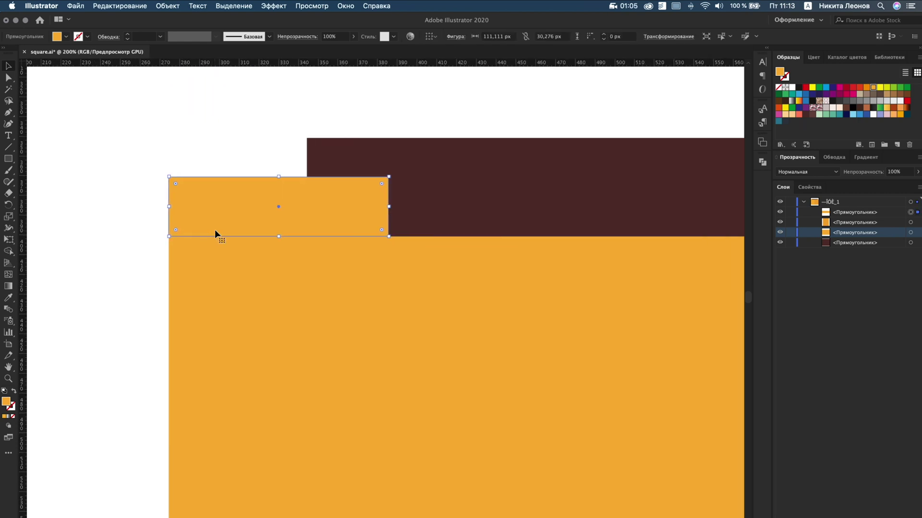
{"action": "scroll", "coordinate": [215, 230], "scroll_direction": "up", "scroll_amount": 2}
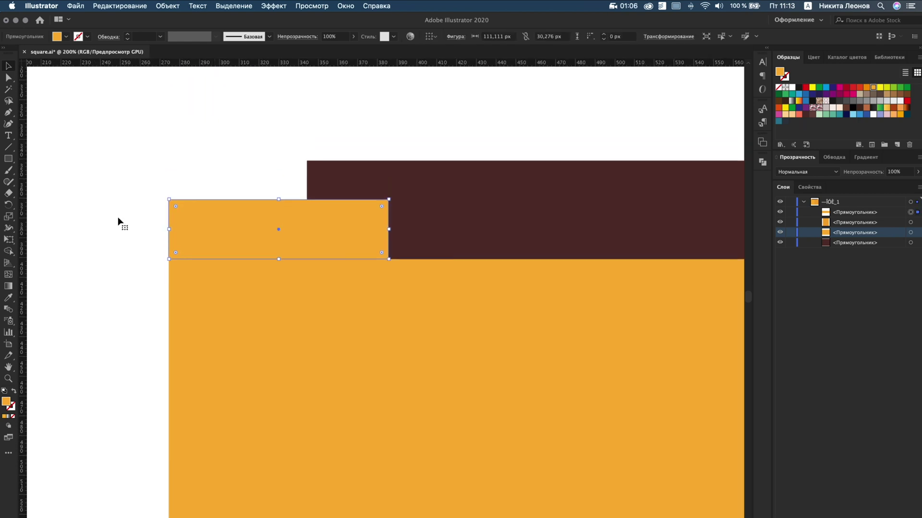
{"action": "left_click", "coordinate": [9, 113]}
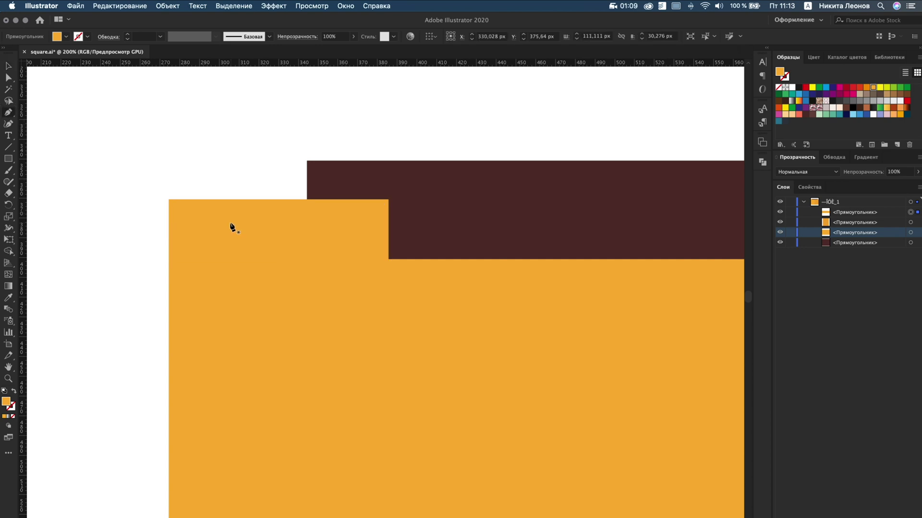
{"action": "left_click", "coordinate": [169, 200]}
{"action": "key", "text": "v"}
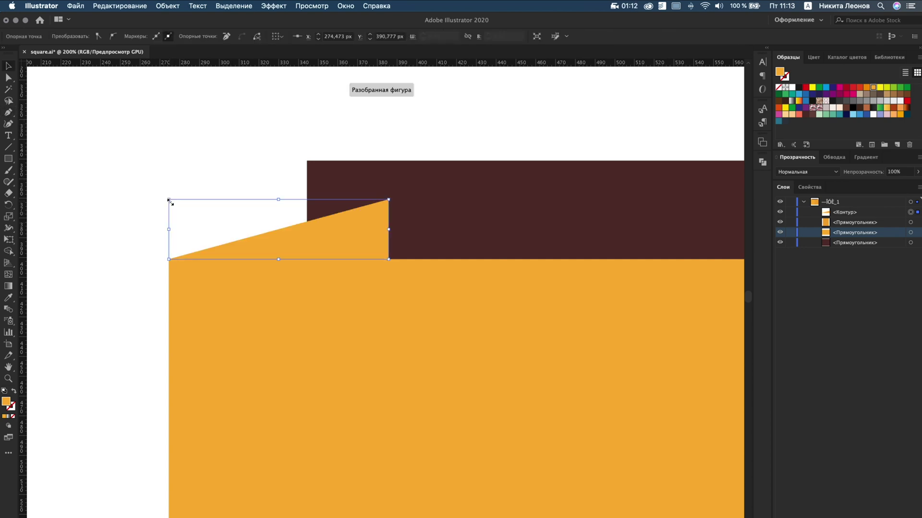
- Fill the triangular flap with a slightly darker orange and deselect it
{"action": "double_click", "coordinate": [780, 72]}
{"action": "left_click", "coordinate": [221, 156]}
{"action": "left_click", "coordinate": [370, 154]}
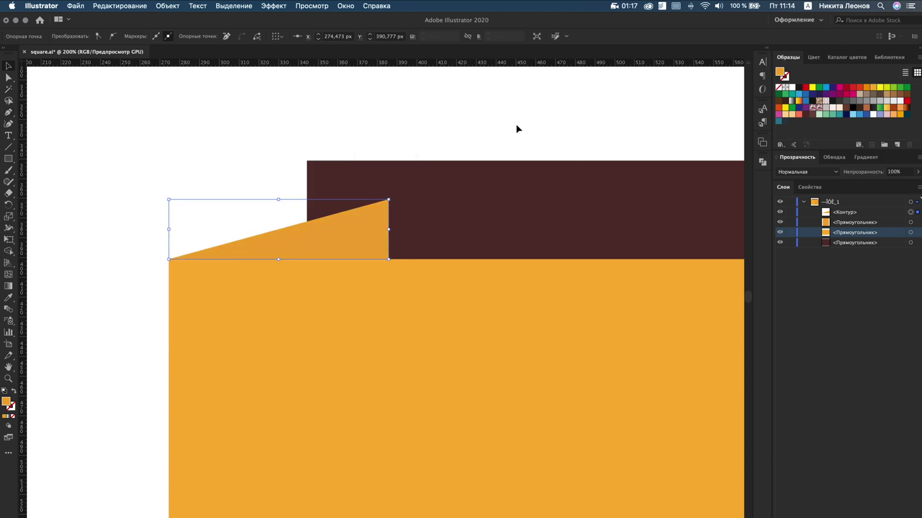
{"action": "left_click", "coordinate": [517, 125]}
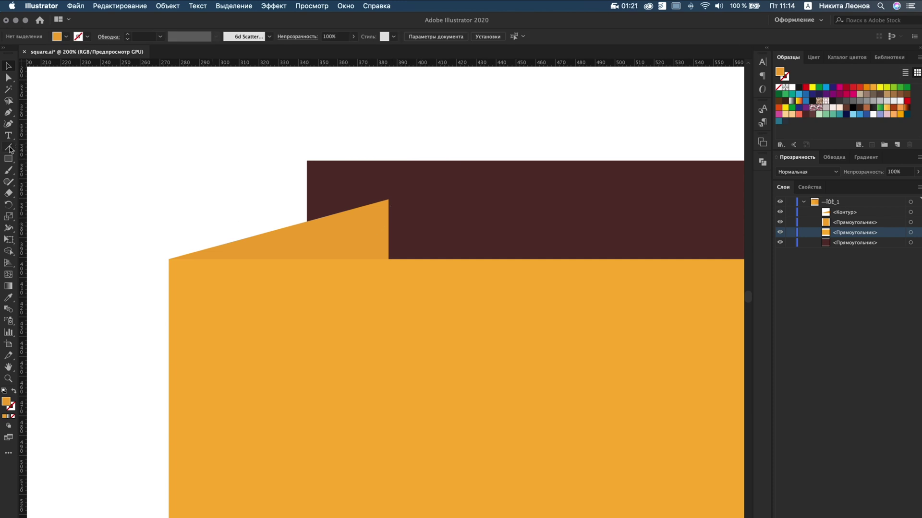
- Draw a rectangle about 41 × 31 px from the brown area's upper-left corner to the flap's right edge, fitting its edges to the flap
{"action": "left_click", "coordinate": [8, 159]}
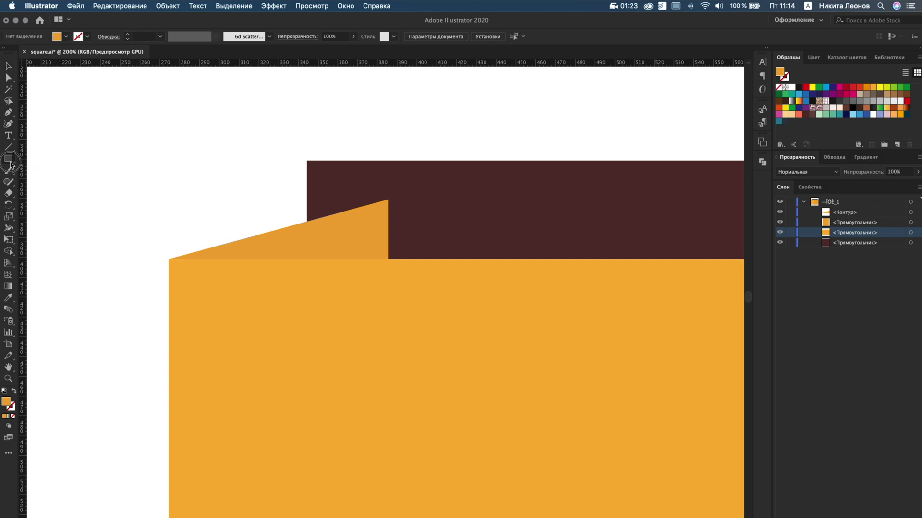
{"action": "left_click_drag", "start_coordinate": [306, 160], "coordinate": [388, 222]}
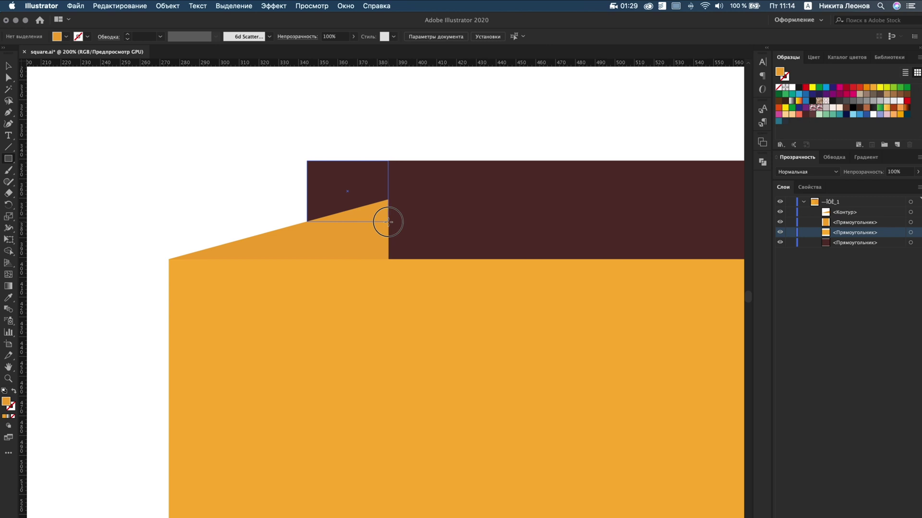
{"action": "left_click_drag", "start_coordinate": [388, 222], "coordinate": [388, 221]}
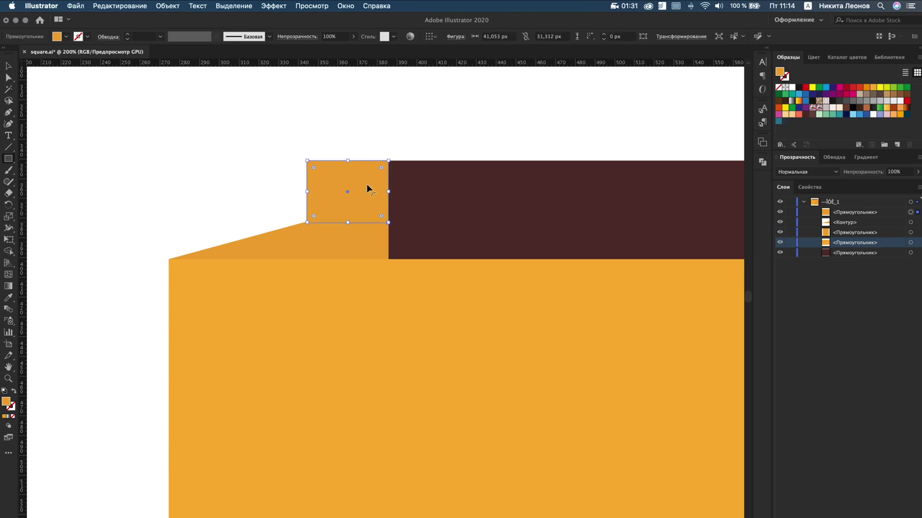
{"action": "scroll", "coordinate": [367, 183], "scroll_direction": "up", "scroll_amount": 4}
{"action": "key", "text": "v"}
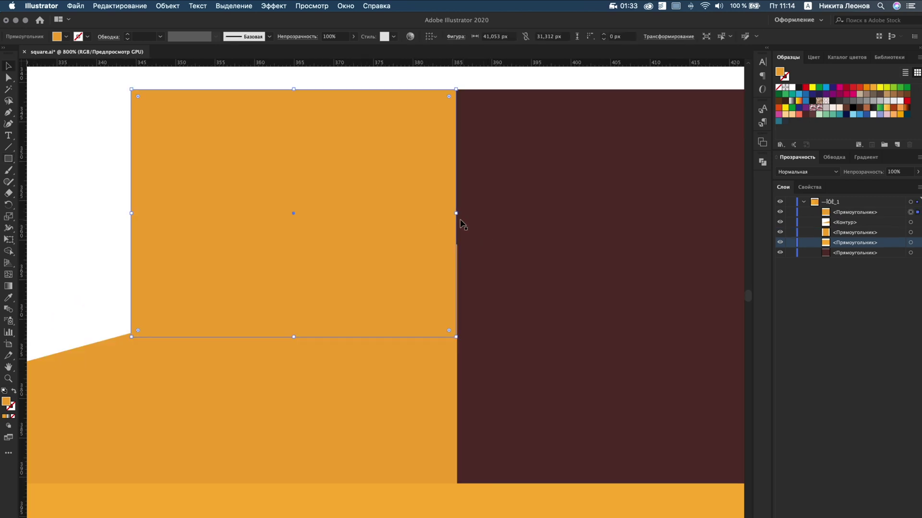
{"action": "left_click_drag", "start_coordinate": [456, 216], "coordinate": [457, 213]}
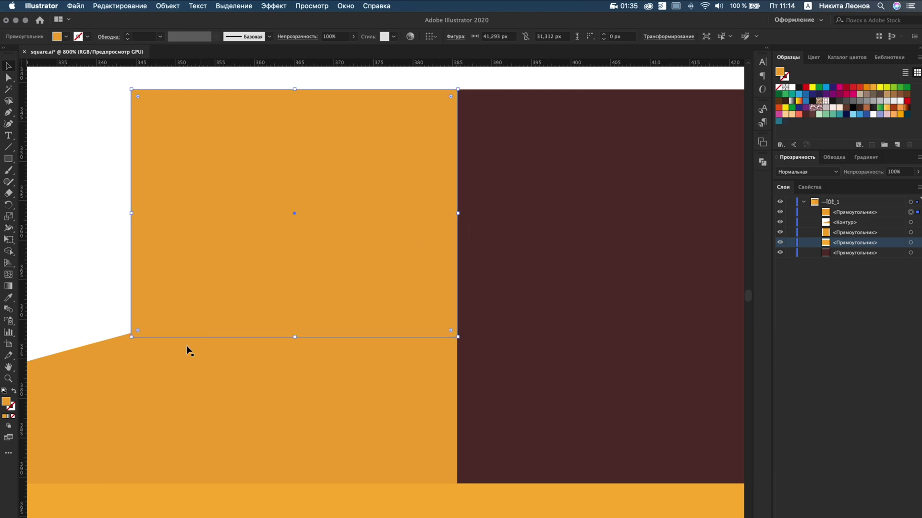
{"action": "left_click_drag", "start_coordinate": [296, 338], "coordinate": [297, 334]}
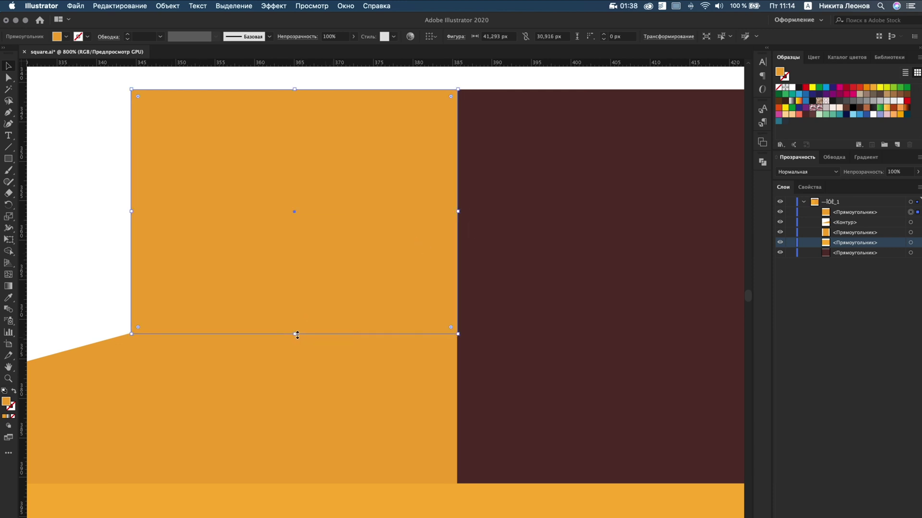
- Turn the new rectangle into a triangle by adding an anchor midway on its right edge and deleting both right corners
{"action": "left_click", "coordinate": [9, 114]}
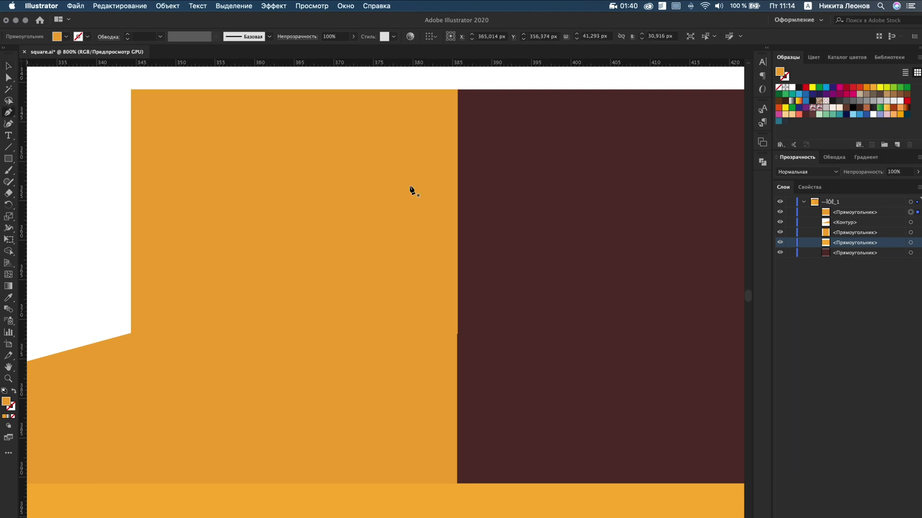
{"action": "left_click", "coordinate": [458, 224]}
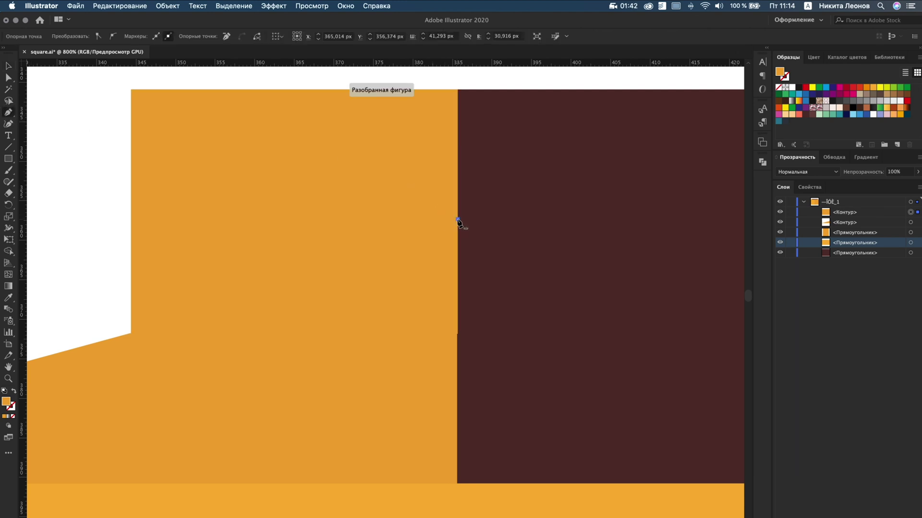
{"action": "left_click", "coordinate": [458, 90]}
{"action": "left_click", "coordinate": [457, 335]}
{"action": "key", "text": "v"}
{"action": "key", "text": "a"}
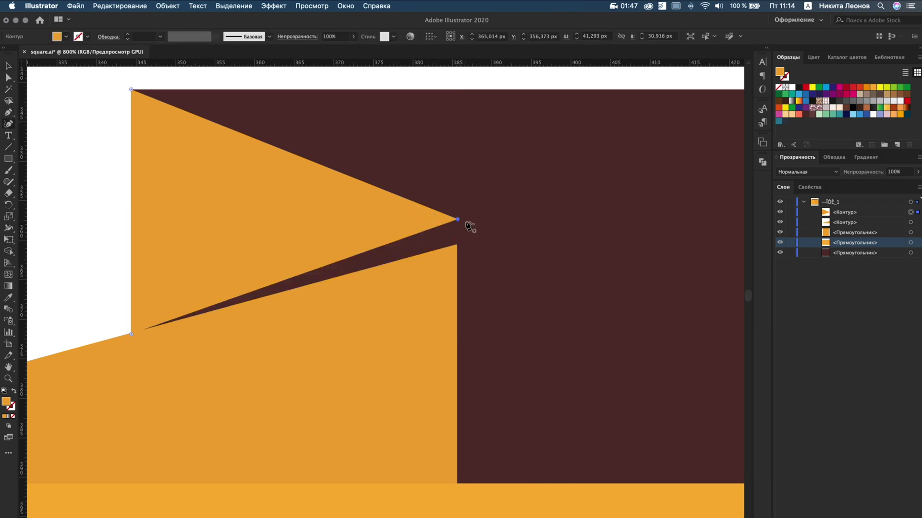
- Move the triangle's right anchor onto the upper-right tip of the flap below
{"action": "left_click_drag", "start_coordinate": [458, 220], "coordinate": [456, 244]}
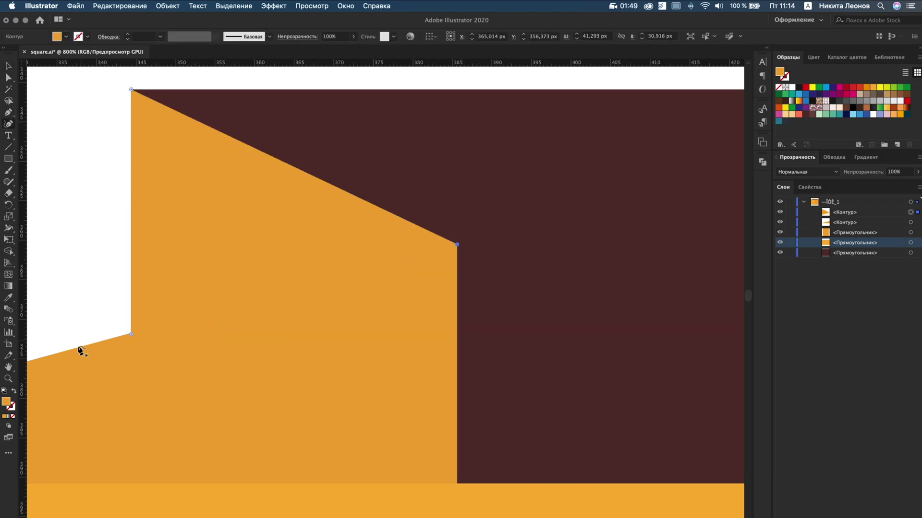
{"action": "scroll", "coordinate": [120, 335], "scroll_direction": "up", "scroll_amount": 5}
{"action": "scroll", "coordinate": [121, 339], "scroll_direction": "down", "scroll_amount": 4}
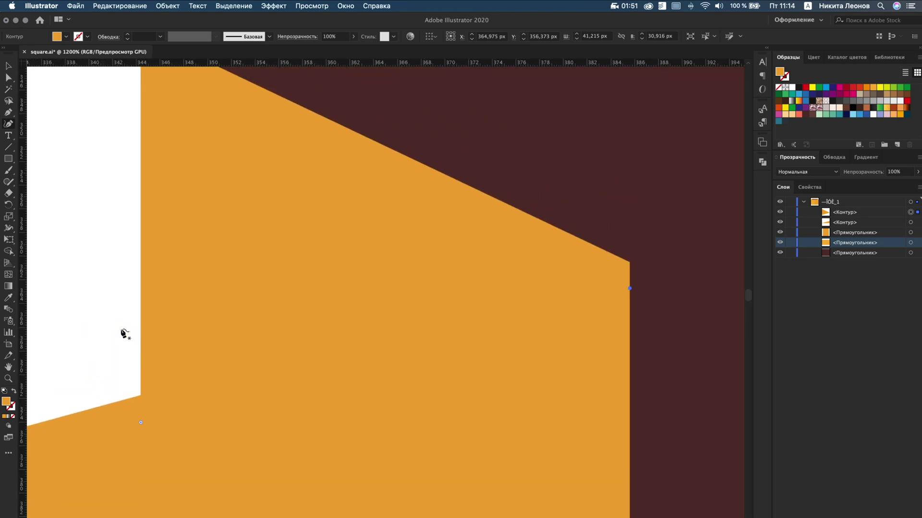
{"action": "scroll", "coordinate": [150, 300], "scroll_direction": "down", "scroll_amount": 2}
{"action": "key", "text": "v"}
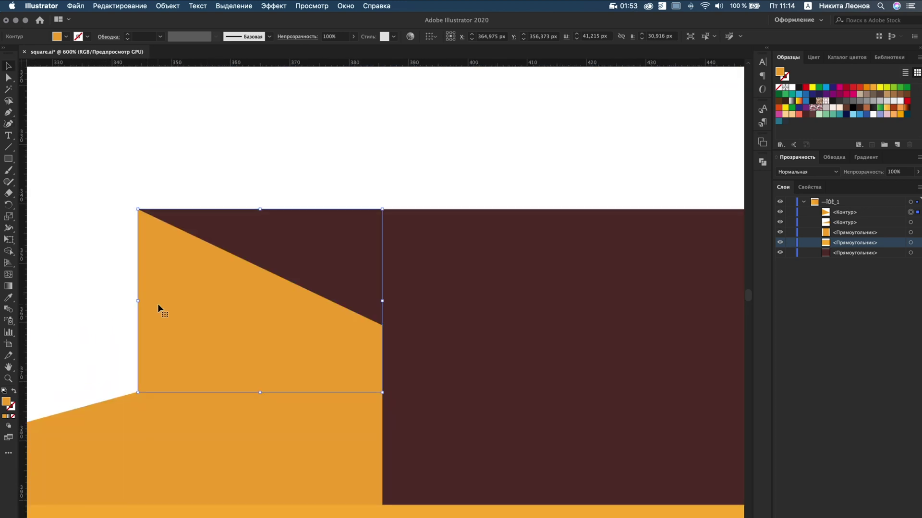
- Fill the upper triangle with a dark brownish orange and deselect it
{"action": "scroll", "coordinate": [160, 308], "scroll_direction": "down", "scroll_amount": 1}
{"action": "double_click", "coordinate": [783, 76]}
{"action": "left_click", "coordinate": [231, 182]}
{"action": "left_click", "coordinate": [368, 153]}
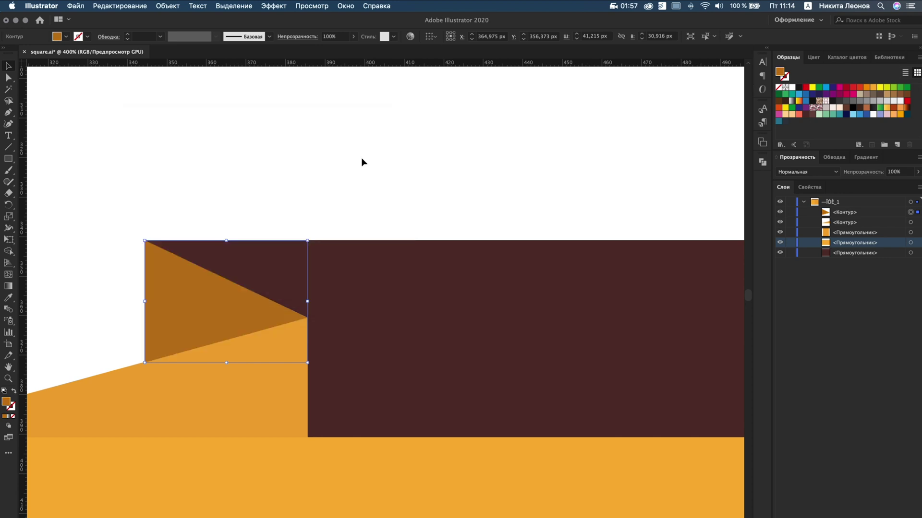
{"action": "scroll", "coordinate": [331, 160], "scroll_direction": "down", "scroll_amount": 3}
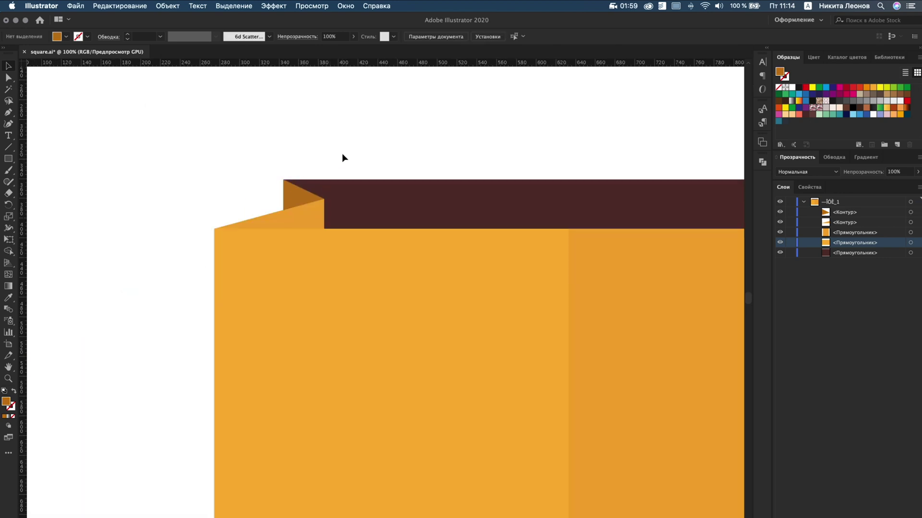
- Group the two folded-flap shapes at the box's upper-left corner
{"action": "scroll", "coordinate": [331, 163], "scroll_direction": "right", "scroll_amount": 4}
{"action": "left_click", "coordinate": [223, 215]}
{"action": "left_click", "coordinate": [215, 195], "text": "shift"}
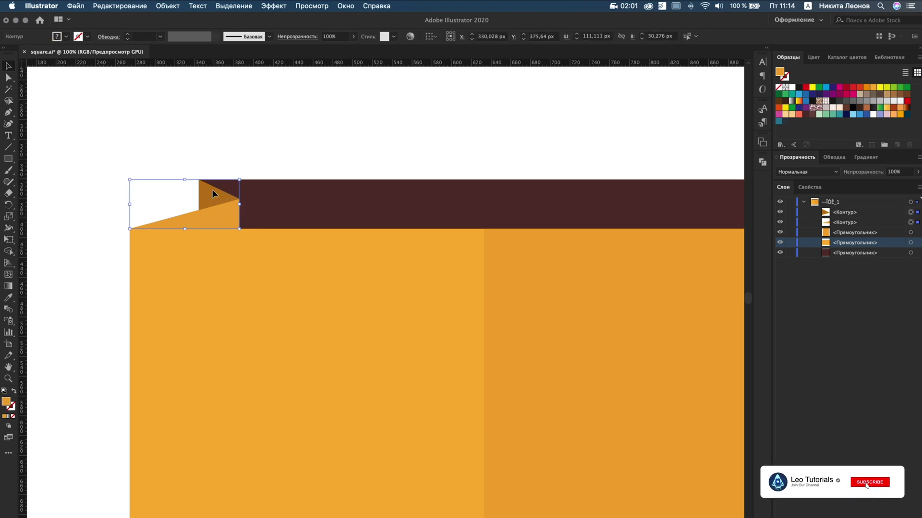
{"action": "key", "text": "super+g"}
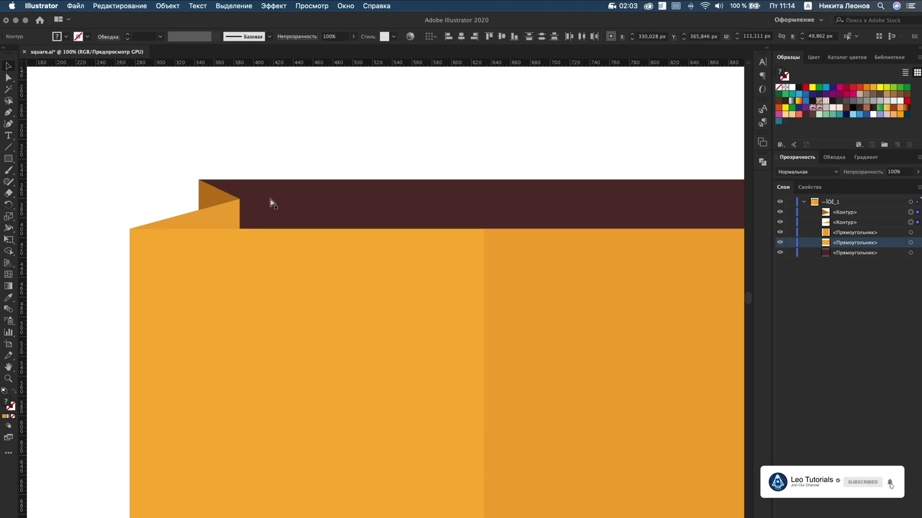
- Duplicate the flap group and place the copy near the box's upper-right corner
{"action": "key", "text": "super+minus"}
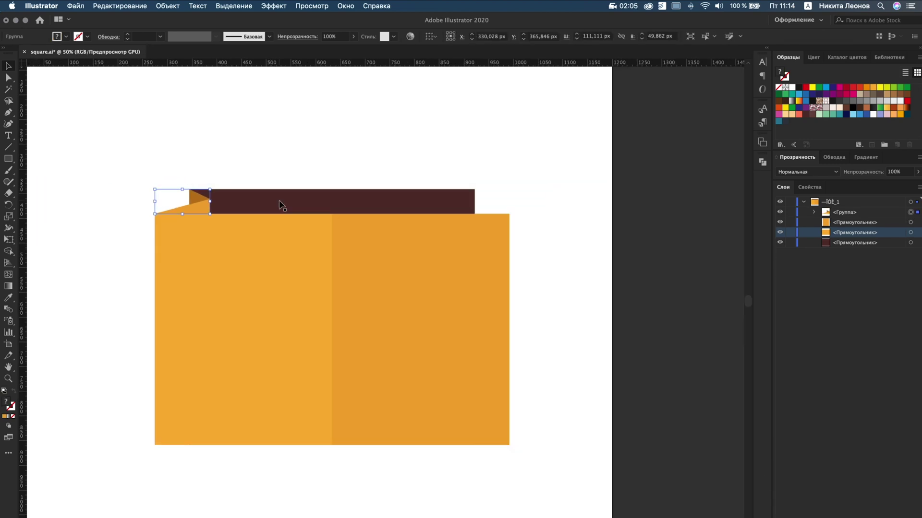
{"action": "scroll", "coordinate": [280, 204], "scroll_direction": "right", "scroll_amount": 1}
{"action": "left_click_drag", "start_coordinate": [173, 200], "coordinate": [472, 202]}
- Reflect the copied flap group across the vertical axis with preview enabled
{"action": "right_click", "coordinate": [472, 202]}
{"action": "mouse_move", "coordinate": [546, 311]}
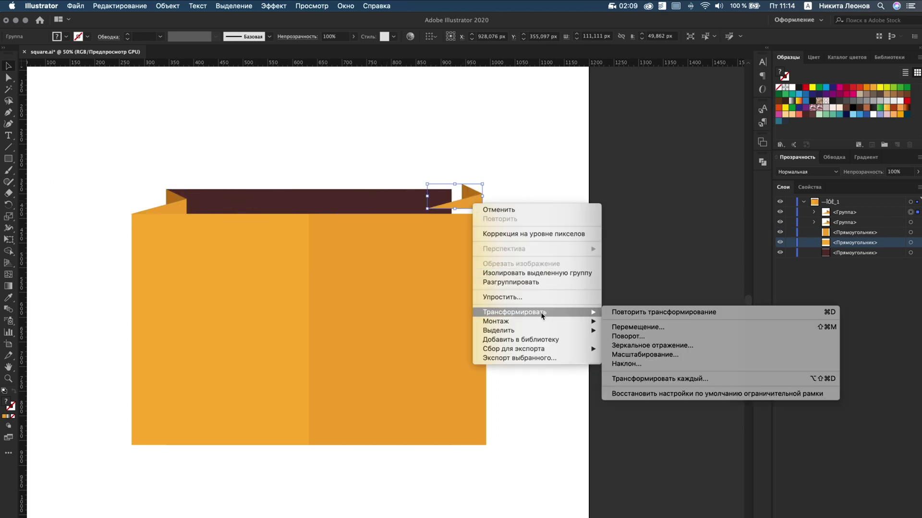
{"action": "left_click", "coordinate": [646, 346]}
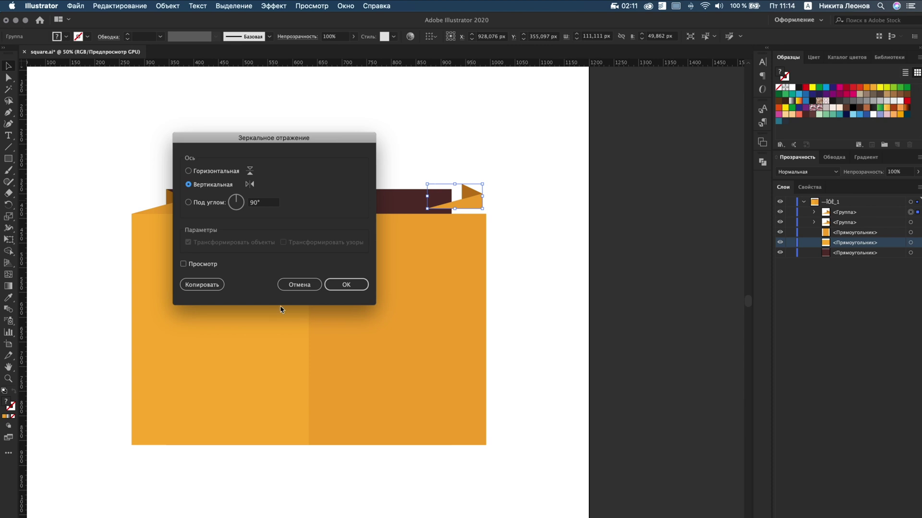
{"action": "left_click", "coordinate": [183, 264]}
{"action": "left_click", "coordinate": [359, 285]}
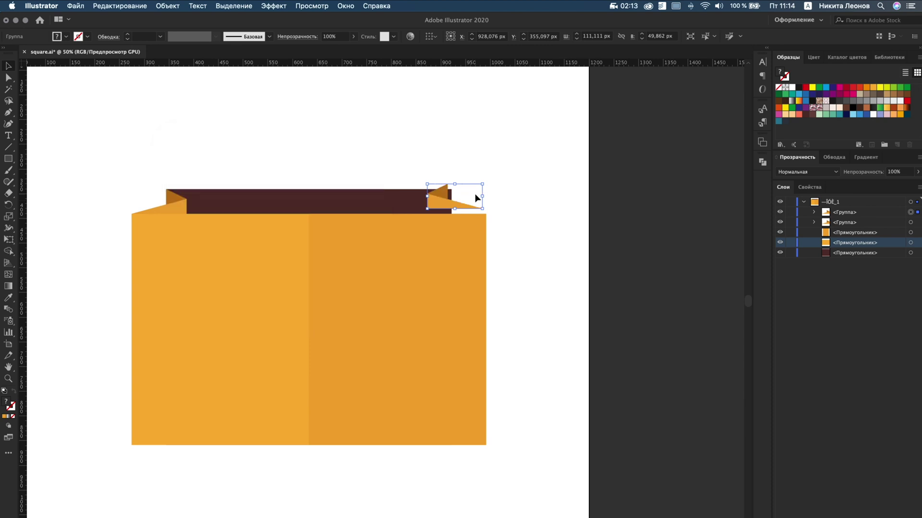
- Snap the mirrored flap onto the upper-right corner of the front panel and deselect it
{"action": "scroll", "coordinate": [475, 196], "scroll_direction": "up", "scroll_amount": 10}
{"action": "scroll", "coordinate": [479, 309], "scroll_direction": "down", "scroll_amount": 3}
{"action": "left_click_drag", "start_coordinate": [501, 312], "coordinate": [513, 321]}
{"action": "scroll", "coordinate": [430, 227], "scroll_direction": "down", "scroll_amount": 7}
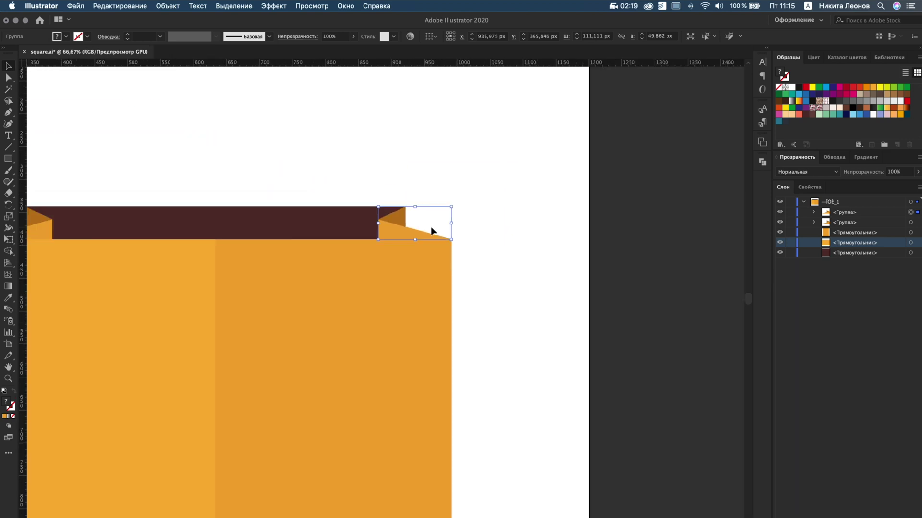
{"action": "scroll", "coordinate": [430, 227], "scroll_direction": "down", "scroll_amount": 1}
{"action": "left_click", "coordinate": [486, 261]}
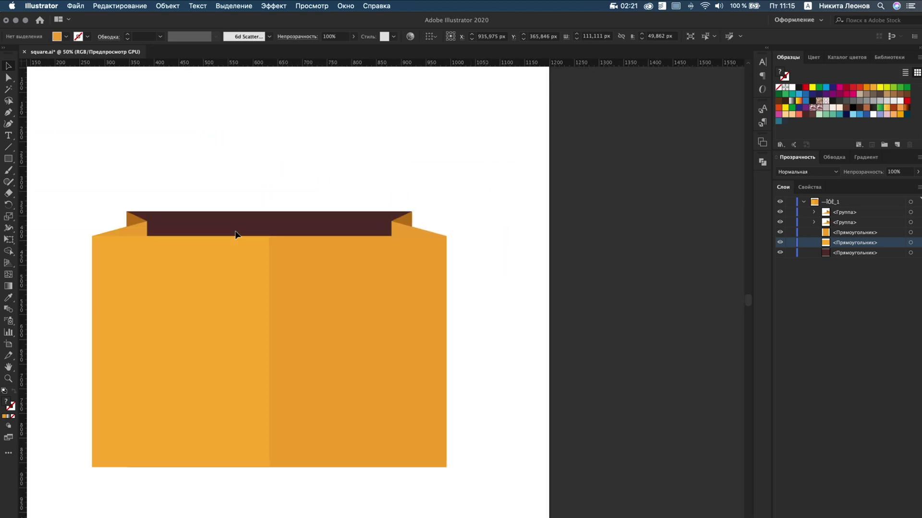
- Group the front panels, brown interior and both flaps into one object, and deselect it
{"action": "left_click_drag", "start_coordinate": [81, 189], "coordinate": [460, 490]}
{"action": "key", "text": "super+g"}
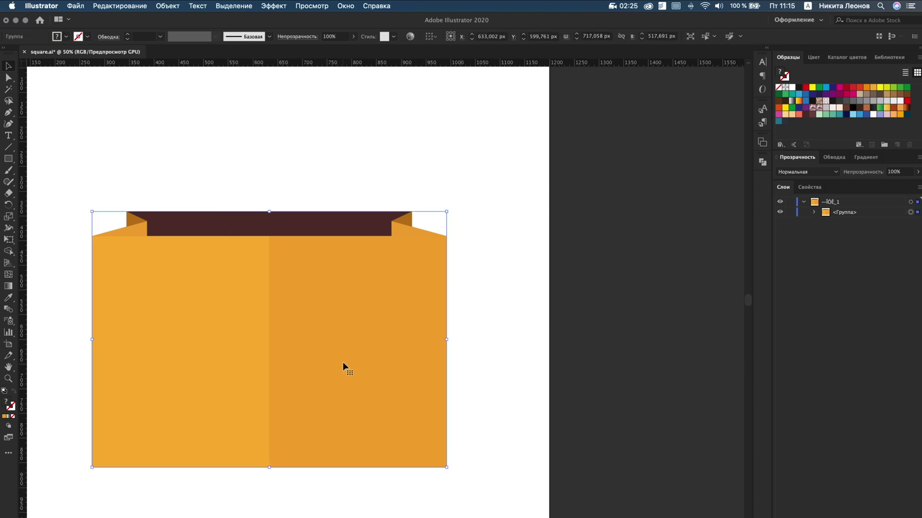
{"action": "scroll", "coordinate": [342, 366], "scroll_direction": "left", "scroll_amount": 5}
{"action": "left_click", "coordinate": [269, 167]}
- Draw a circle about 17 px wide near the top of the left half, fill it with the interior's dark brown and deselect it
{"action": "left_click_drag", "start_coordinate": [9, 163], "coordinate": [72, 181]}
{"action": "scroll", "coordinate": [367, 271], "scroll_direction": "up", "scroll_amount": 2}
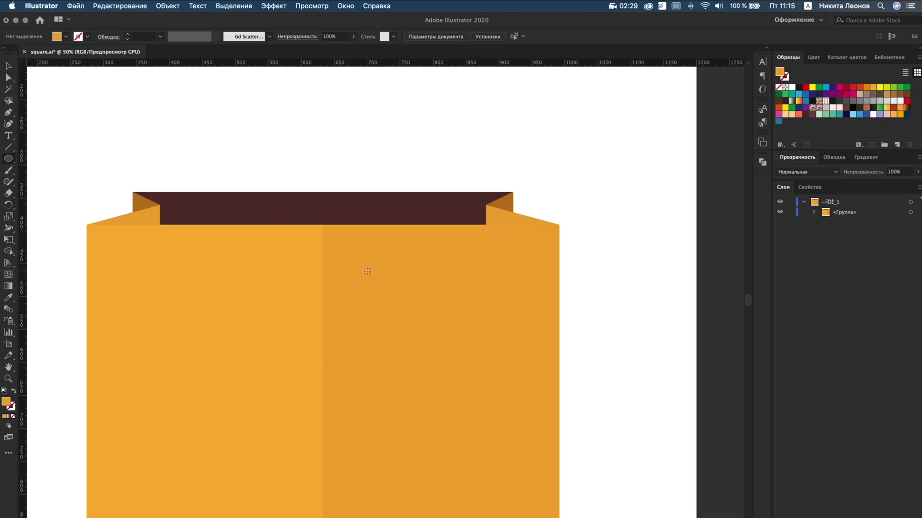
{"action": "scroll", "coordinate": [368, 272], "scroll_direction": "up", "scroll_amount": 2}
{"action": "left_click_drag", "start_coordinate": [259, 239], "coordinate": [268, 249]}
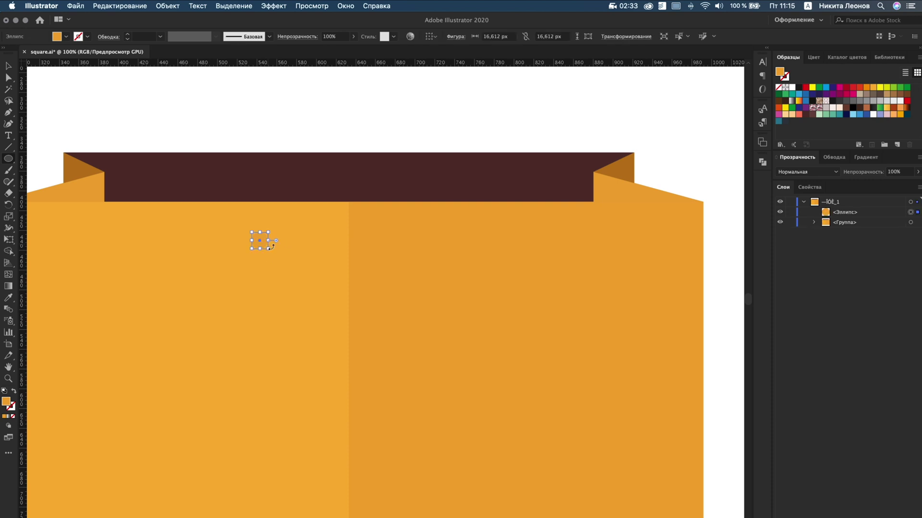
{"action": "left_click", "coordinate": [804, 115]}
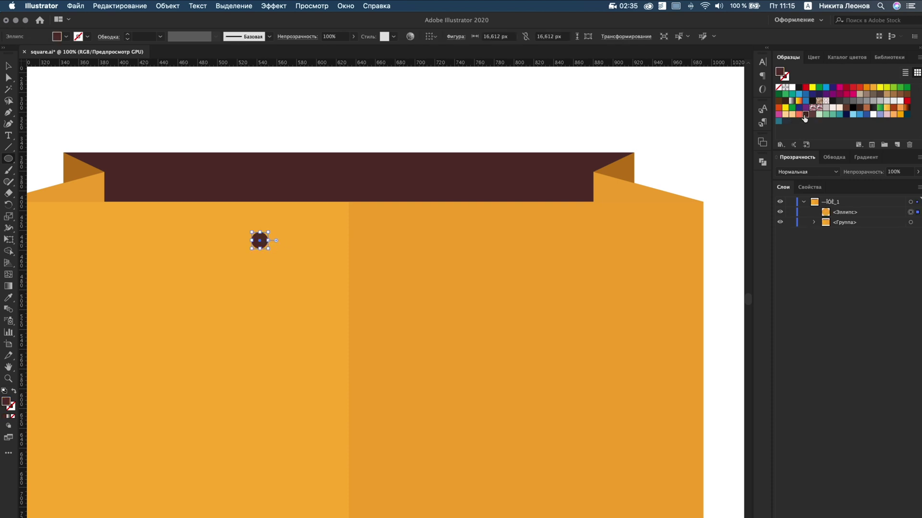
{"action": "key", "text": "v"}
{"action": "left_click", "coordinate": [391, 126]}
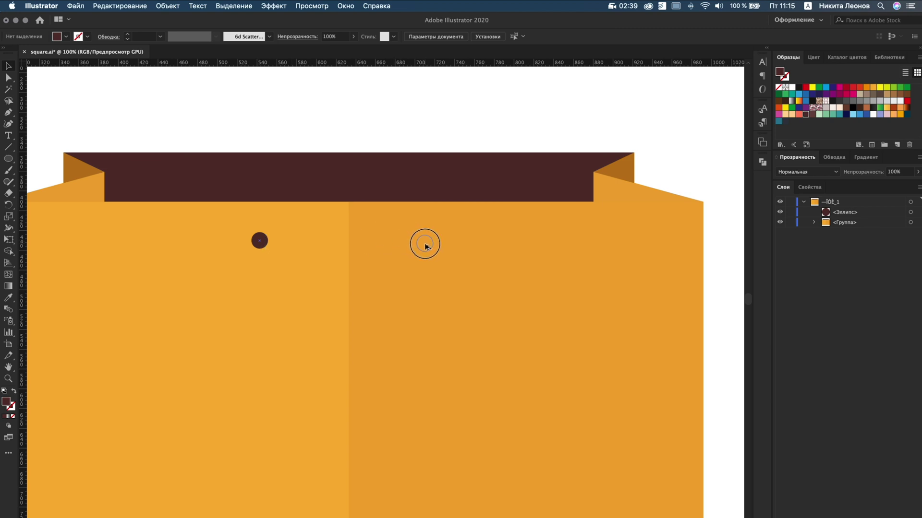
- Duplicate the circle onto the right half about 167 px away and align both circles by their vertical centers
{"action": "left_click_drag", "start_coordinate": [425, 245], "coordinate": [424, 241]}
{"action": "left_click", "coordinate": [259, 241], "text": "shift"}
{"action": "left_click", "coordinate": [430, 36]}
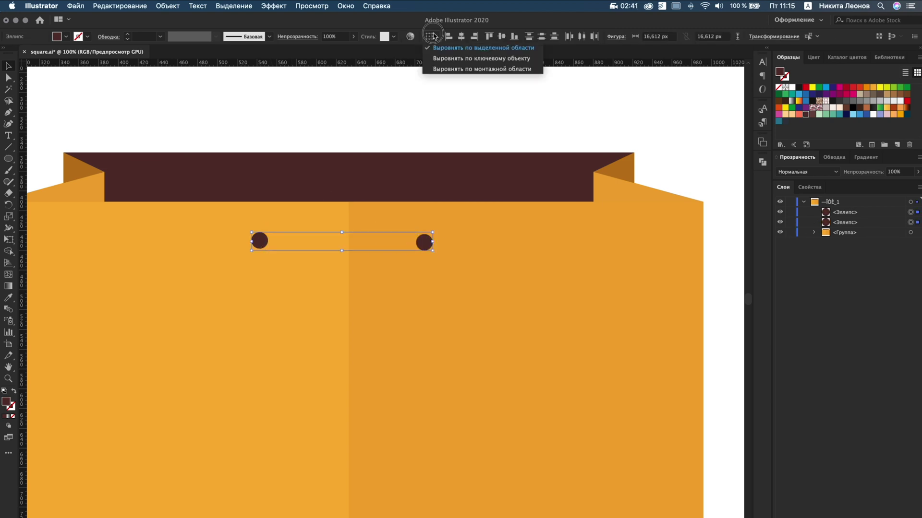
{"action": "left_click", "coordinate": [453, 48]}
{"action": "left_click", "coordinate": [502, 36]}
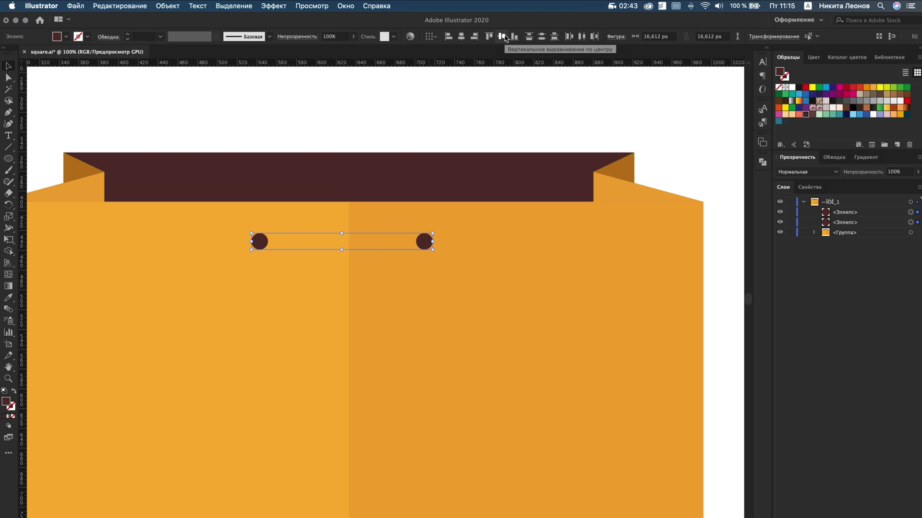
- Group the two circles, center them horizontally with the bag group and deselect everything
{"action": "key", "text": "super+g"}
{"action": "left_click", "coordinate": [405, 213], "text": "shift"}
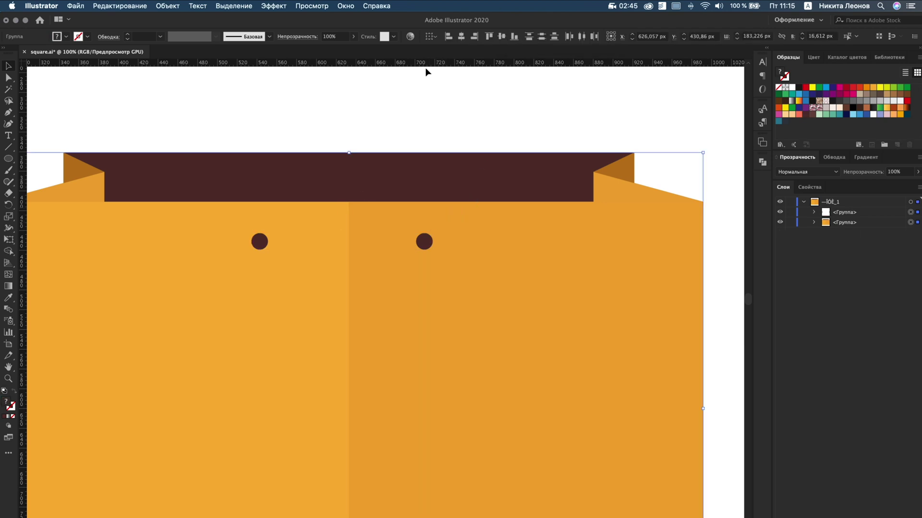
{"action": "left_click", "coordinate": [461, 36]}
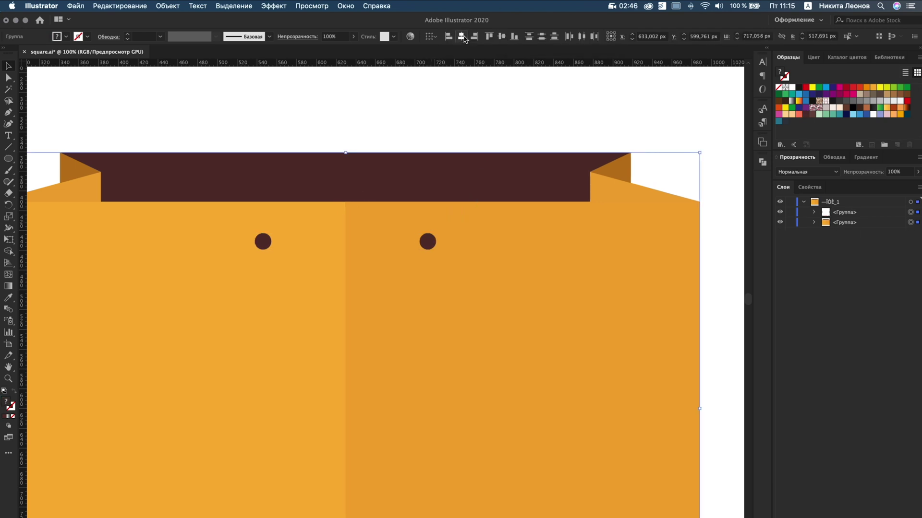
{"action": "left_click", "coordinate": [411, 108]}
- Draw a handle arch about 171 × 179 px with the Curvature tool, running from the left hole's center to the right hole's center
{"action": "scroll", "coordinate": [420, 211], "scroll_direction": "up", "scroll_amount": 2}
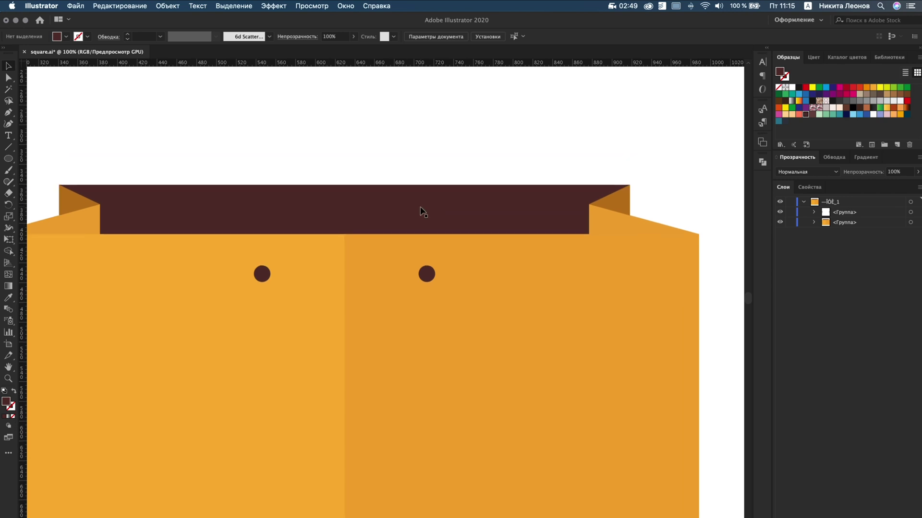
{"action": "left_click", "coordinate": [9, 124]}
{"action": "left_click", "coordinate": [261, 274]}
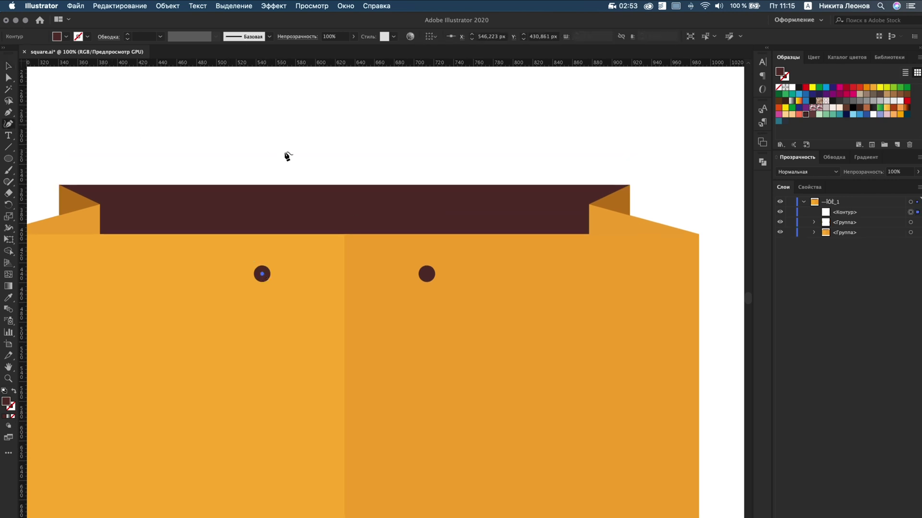
{"action": "left_click", "coordinate": [292, 128]}
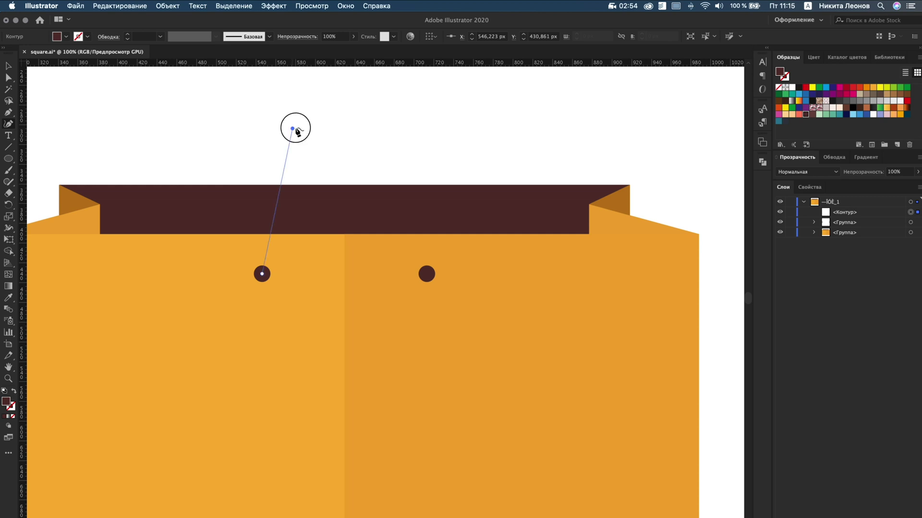
{"action": "left_click", "coordinate": [332, 99]}
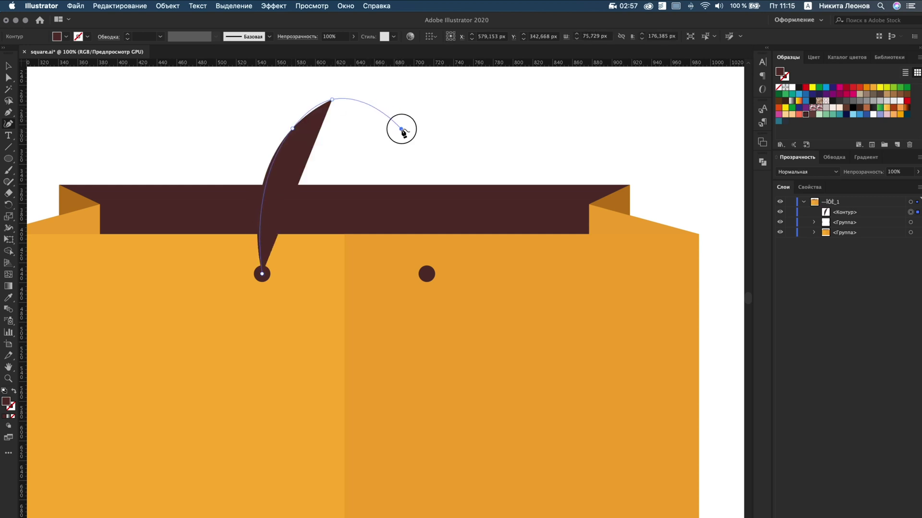
{"action": "left_click", "coordinate": [401, 129]}
{"action": "left_click", "coordinate": [427, 274]}
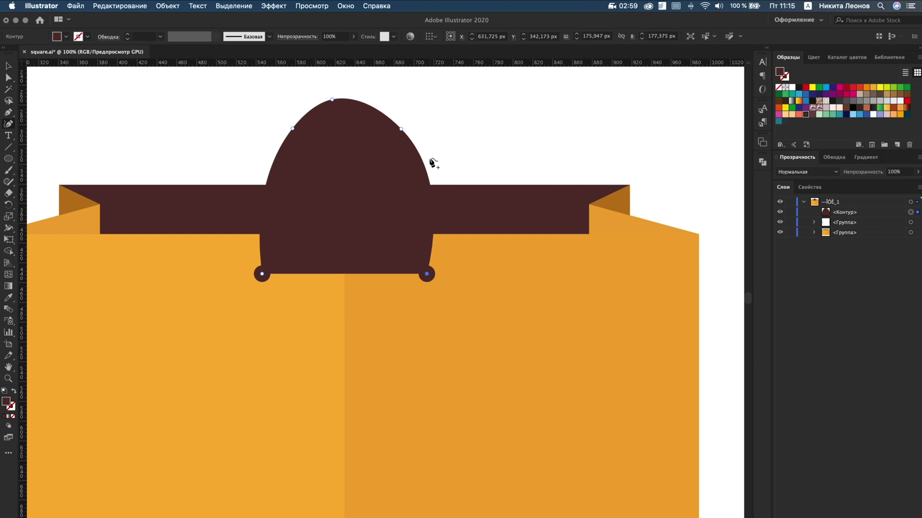
{"action": "left_click_drag", "start_coordinate": [400, 128], "coordinate": [380, 102]}
- Remove the handle arch's fill and give it a light grey 5 pt stroke
{"action": "left_click", "coordinate": [778, 87]}
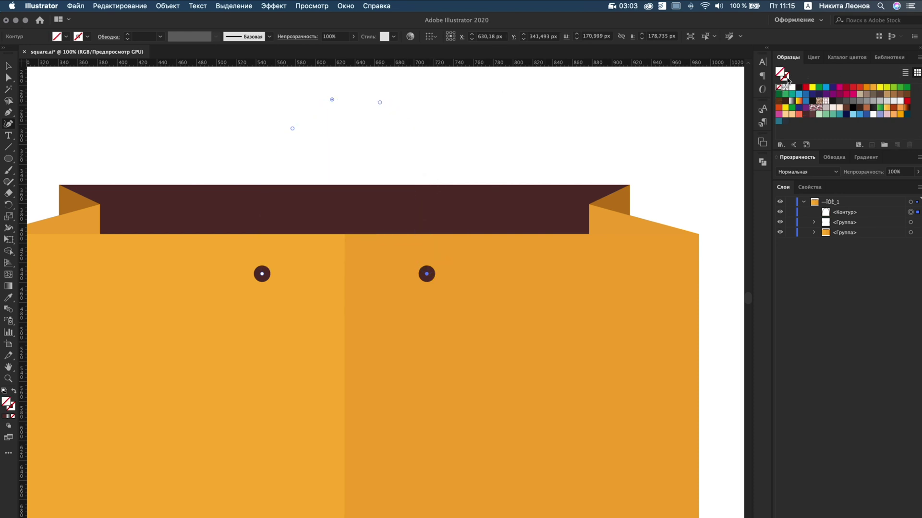
{"action": "left_click", "coordinate": [887, 101]}
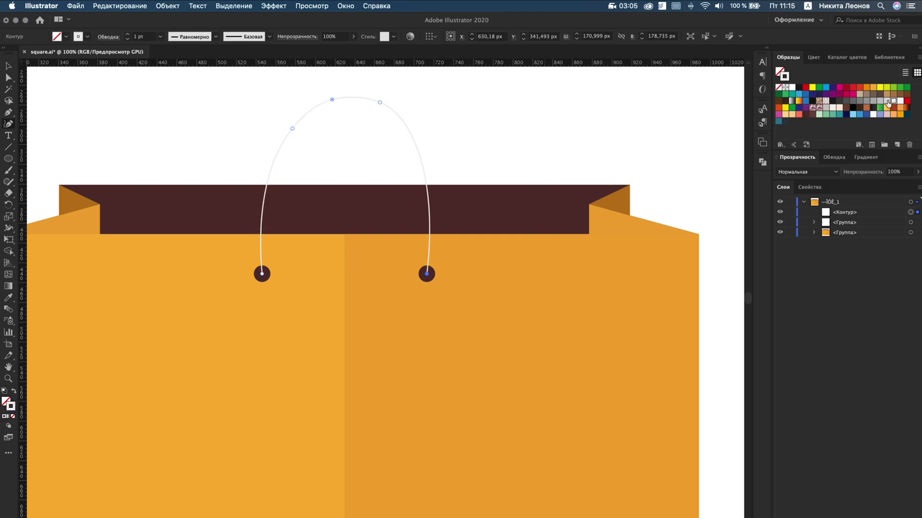
{"action": "left_click", "coordinate": [127, 36]}
{"action": "left_click", "coordinate": [126, 36]}
{"action": "left_click", "coordinate": [127, 37]}
{"action": "left_click", "coordinate": [127, 36]}
- Give the handle stroke round caps and a 6 pt weight, and deselect it
{"action": "left_click", "coordinate": [112, 37]}
{"action": "left_click", "coordinate": [53, 62]}
{"action": "left_click", "coordinate": [52, 61]}
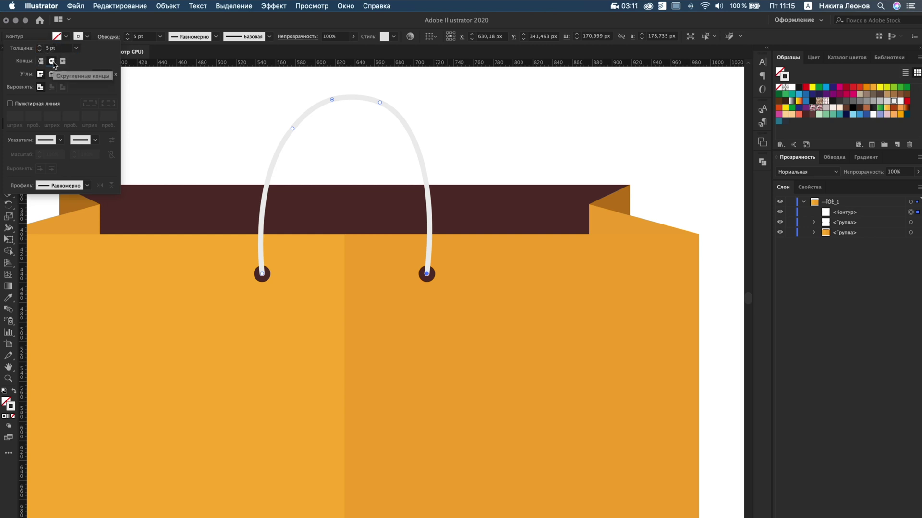
{"action": "left_click", "coordinate": [280, 25]}
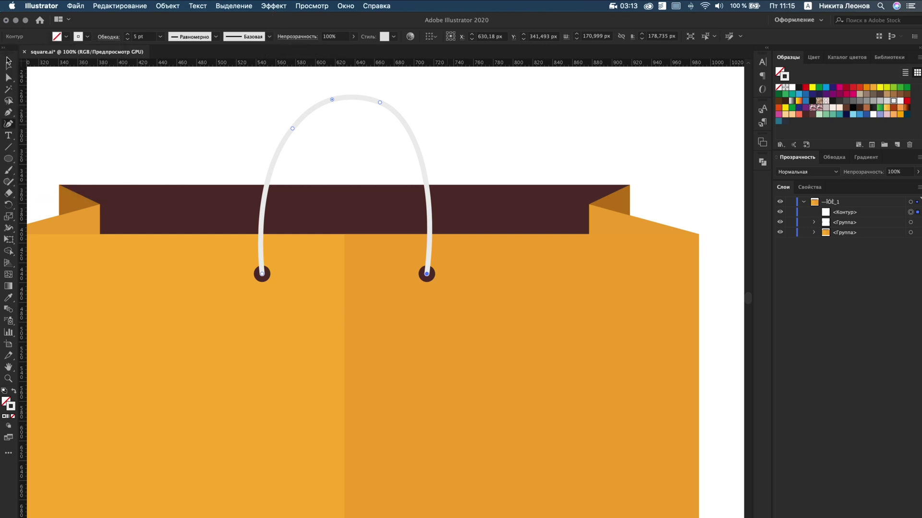
{"action": "left_click", "coordinate": [8, 66]}
{"action": "scroll", "coordinate": [432, 161], "scroll_direction": "up", "scroll_amount": 3}
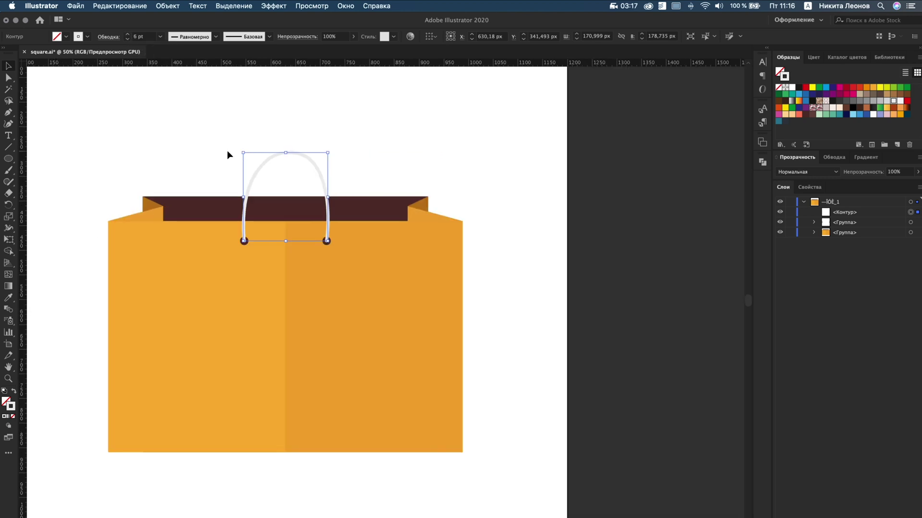
{"action": "scroll", "coordinate": [226, 150], "scroll_direction": "down", "scroll_amount": 2}
{"action": "left_click", "coordinate": [212, 133]}
- Convert the handle's stroke into a filled outline shape with Outline Stroke
{"action": "scroll", "coordinate": [212, 134], "scroll_direction": "up", "scroll_amount": 3}
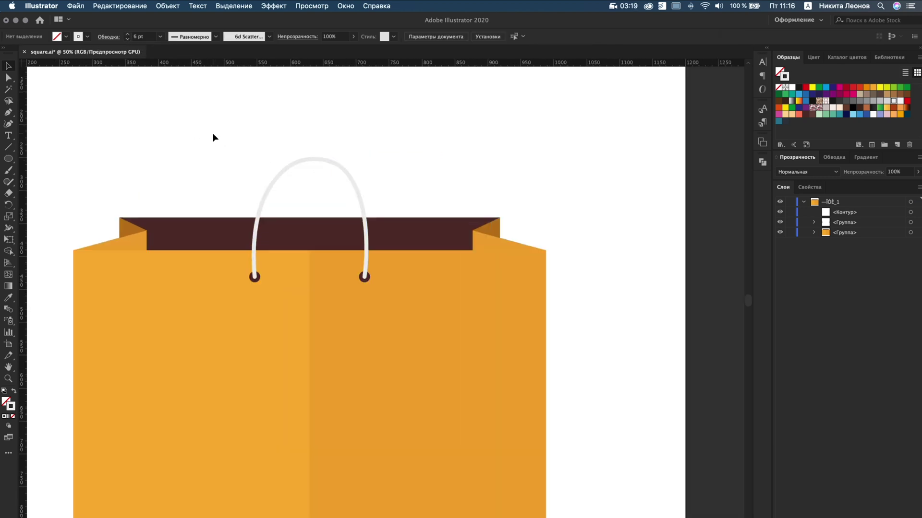
{"action": "scroll", "coordinate": [212, 134], "scroll_direction": "down", "scroll_amount": 1}
{"action": "scroll", "coordinate": [213, 133], "scroll_direction": "down", "scroll_amount": 1}
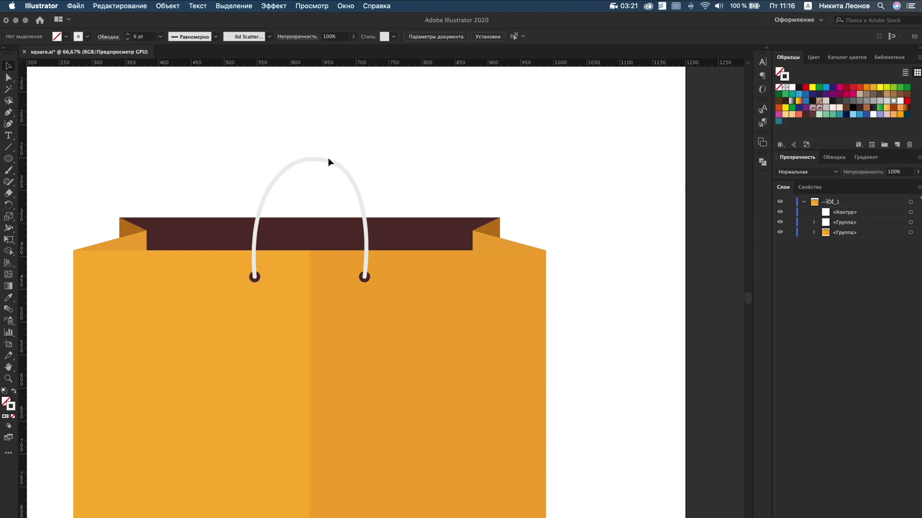
{"action": "left_click", "coordinate": [329, 162]}
{"action": "left_click", "coordinate": [168, 6]}
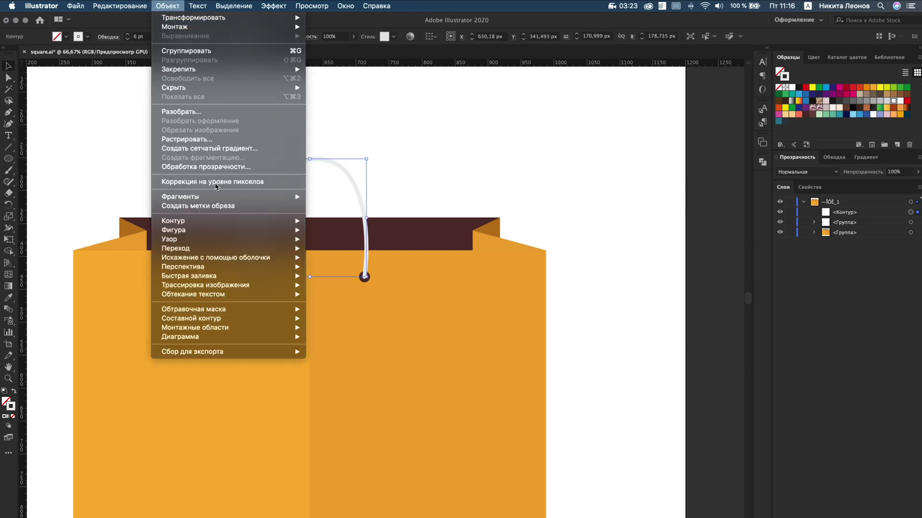
{"action": "mouse_move", "coordinate": [214, 222]}
{"action": "left_click", "coordinate": [389, 244]}
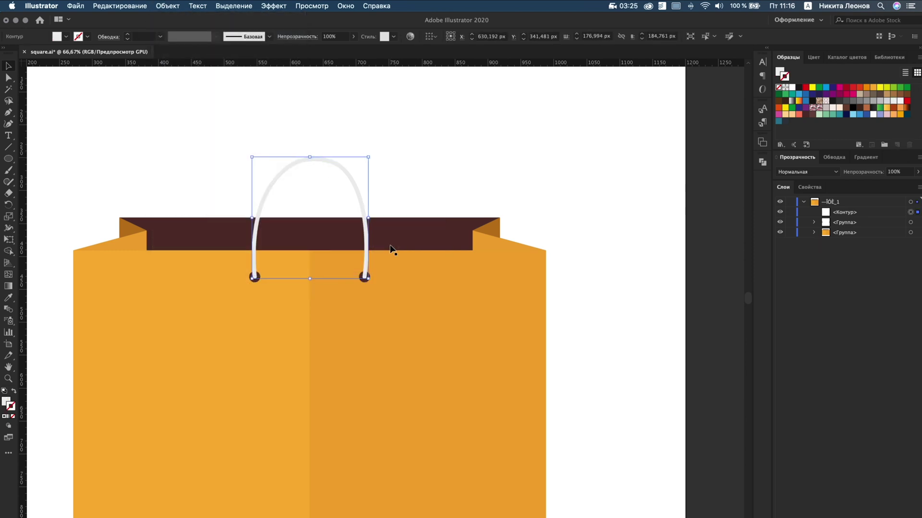
- Paste a copy of the handle and move it slightly above and to the right of the original
{"action": "key", "text": "super+shift+a"}
{"action": "key", "text": "super+v"}
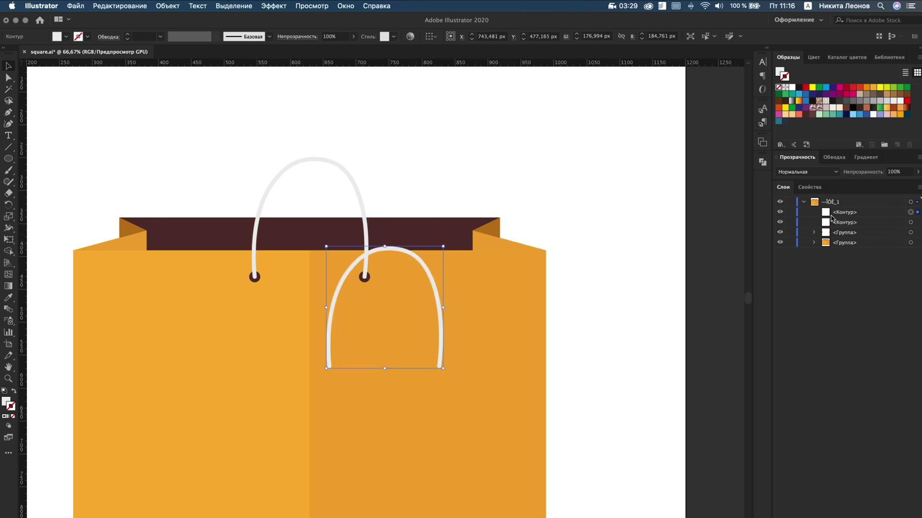
{"action": "left_click", "coordinate": [840, 213]}
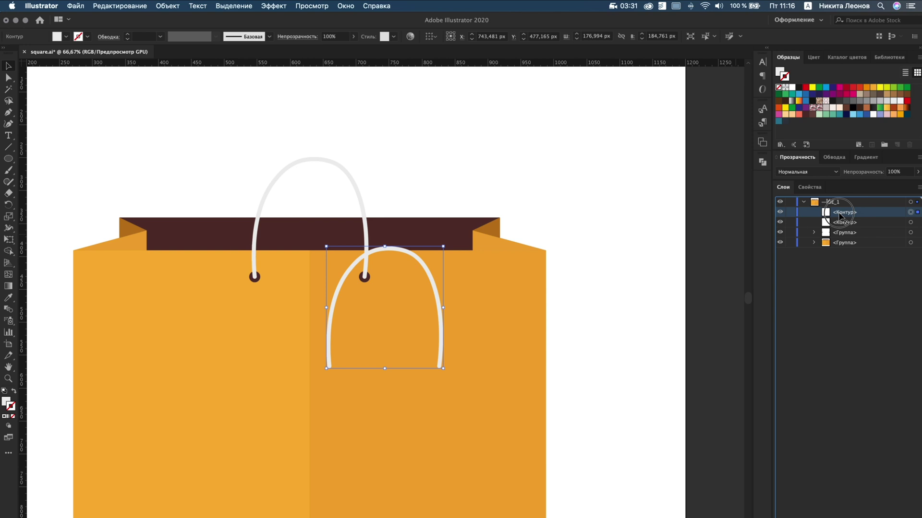
{"action": "left_click_drag", "start_coordinate": [406, 257], "coordinate": [347, 129]}
- Move the copied handle beneath the bag group in the stacking order and shorten it to about 147 px high
{"action": "left_click_drag", "start_coordinate": [844, 216], "coordinate": [844, 245]}
{"action": "left_click_drag", "start_coordinate": [325, 118], "coordinate": [325, 143]}
- Fill the rear handle with a darker grey than the front one, leaving it without a stroke
{"action": "left_click", "coordinate": [886, 101]}
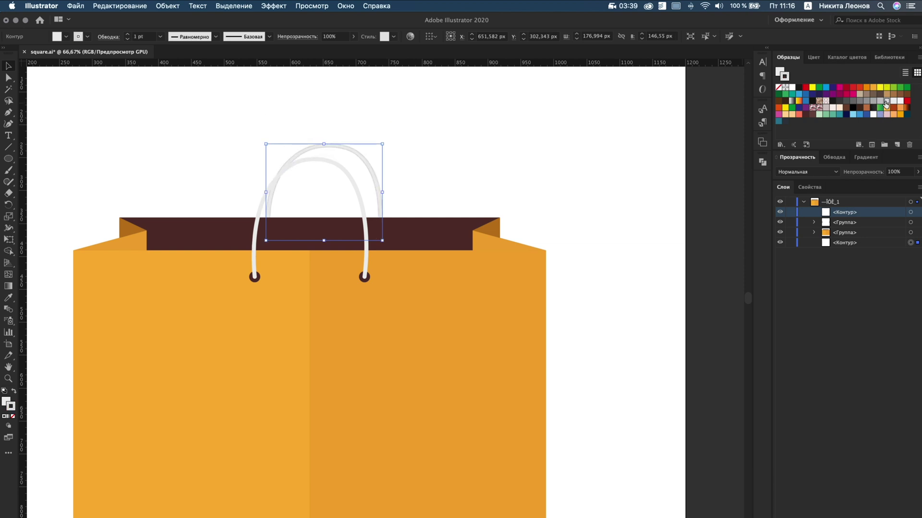
{"action": "left_click", "coordinate": [779, 88]}
{"action": "key", "text": "x"}
{"action": "left_click", "coordinate": [881, 100]}
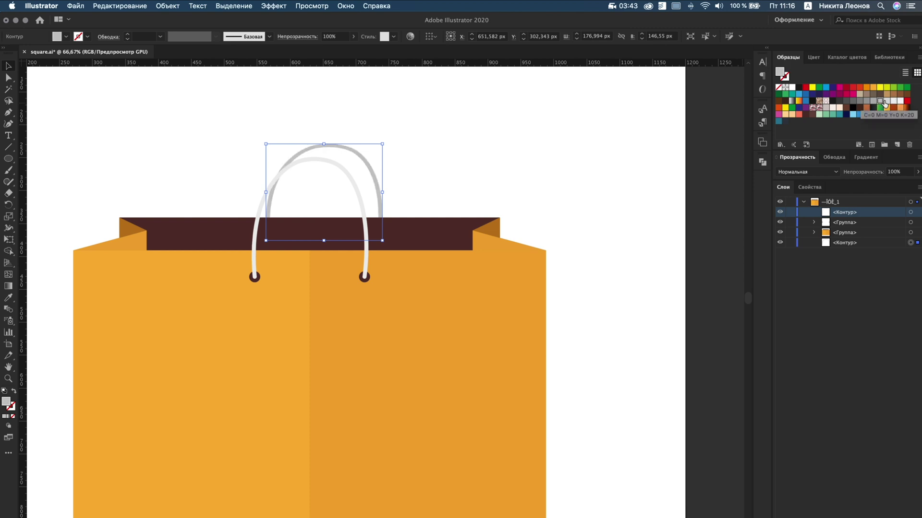
- Lighten the rear handle's fill to a very light grey matching the front handle and lower its top edge slightly
{"action": "left_click", "coordinate": [887, 102]}
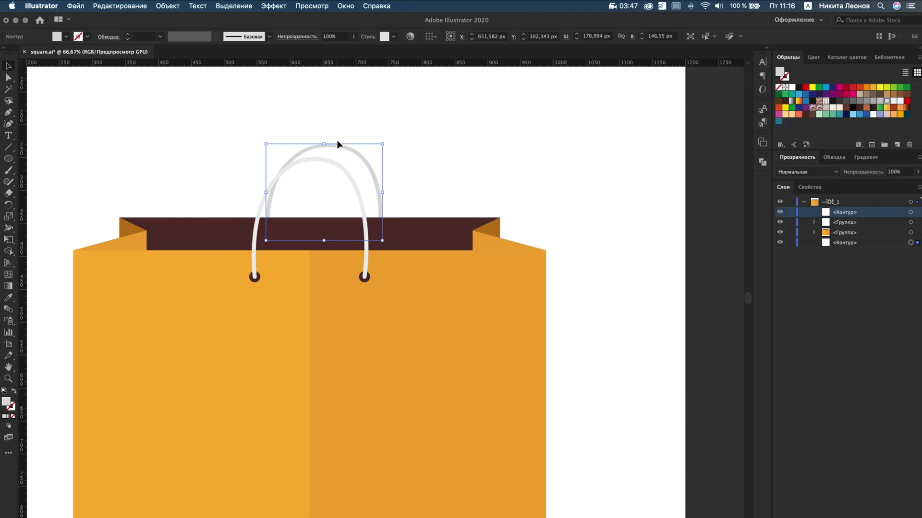
{"action": "left_click", "coordinate": [894, 101]}
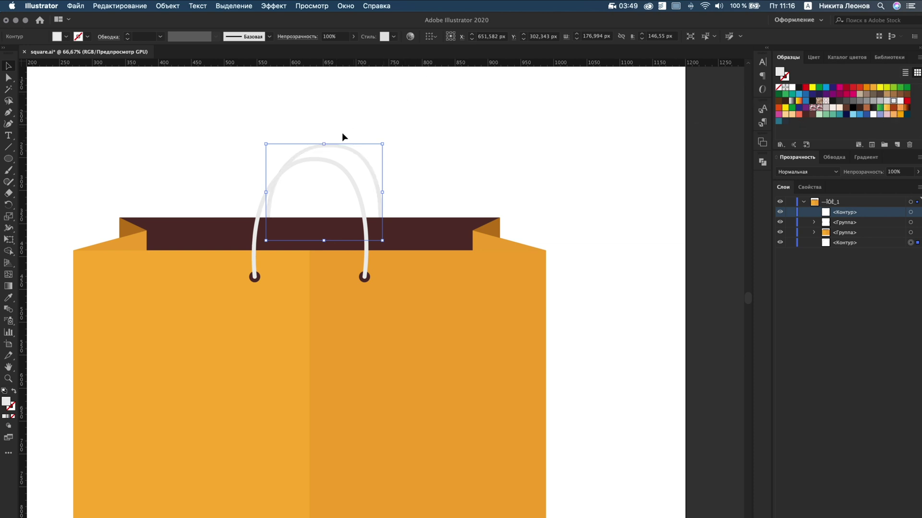
{"action": "mouse_move", "coordinate": [327, 144]}
{"action": "left_mouse_down"}
{"action": "mouse_move", "coordinate": [330, 165]}
{"action": "mouse_move", "coordinate": [329, 153]}
{"action": "left_mouse_up"}
{"action": "left_click", "coordinate": [439, 167]}
- Group the bag body, front handle and rear handle into a single object, leaving nothing selected
{"action": "scroll", "coordinate": [416, 169], "scroll_direction": "down", "scroll_amount": 1}
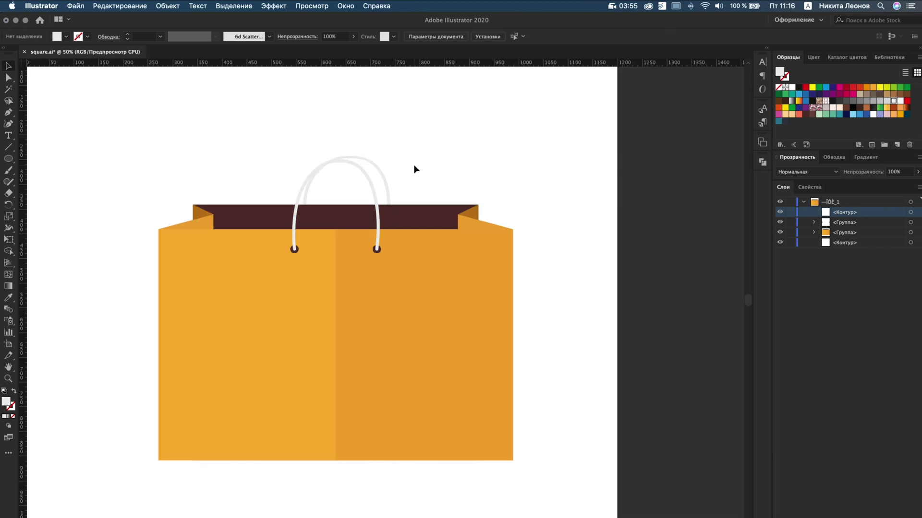
{"action": "scroll", "coordinate": [416, 169], "scroll_direction": "right", "scroll_amount": 2}
{"action": "scroll", "coordinate": [416, 169], "scroll_direction": "down", "scroll_amount": 1}
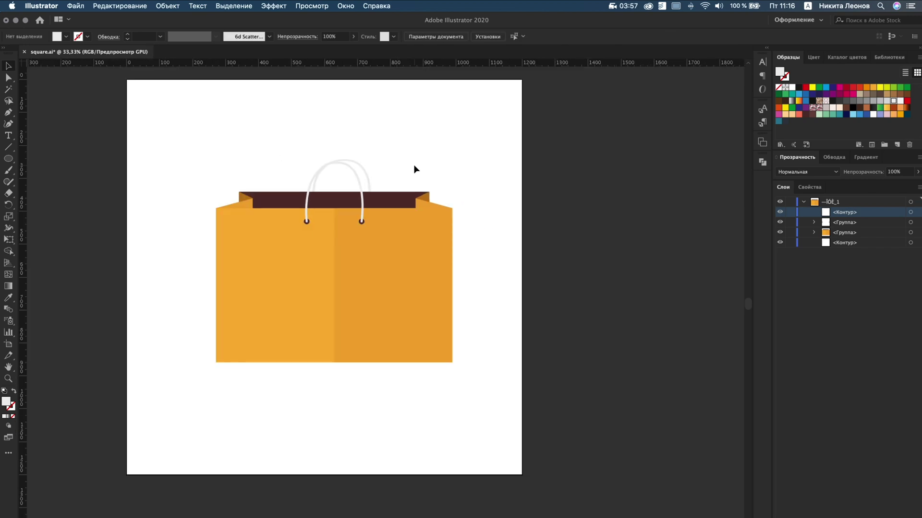
{"action": "left_click_drag", "start_coordinate": [208, 167], "coordinate": [465, 386]}
{"action": "key", "text": "ctrl+g"}
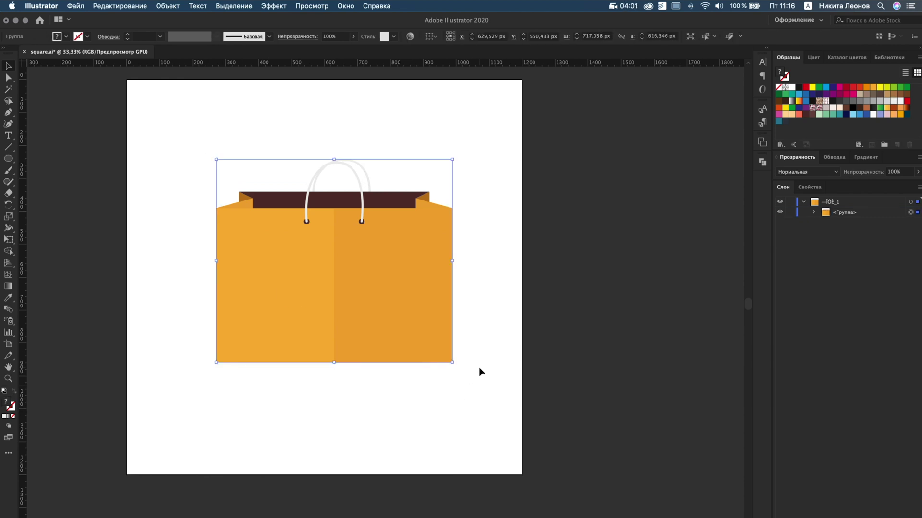
{"action": "left_click", "coordinate": [479, 367]}
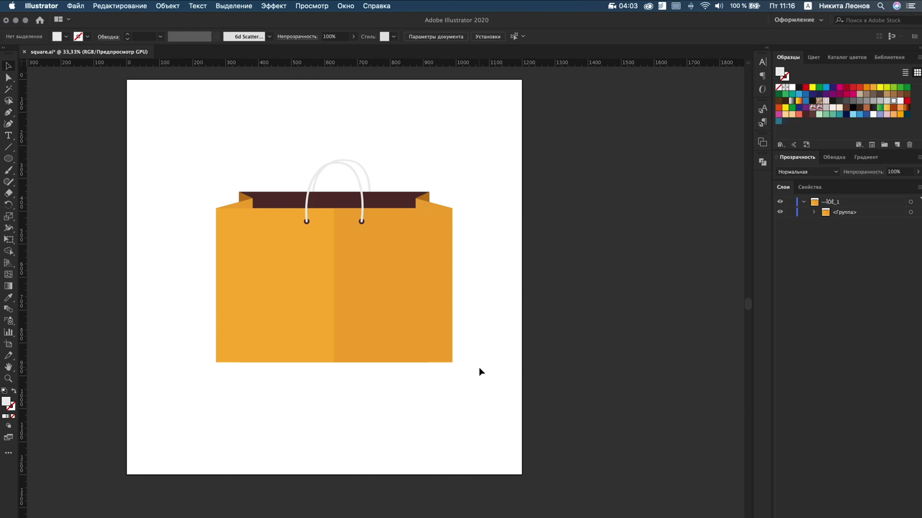